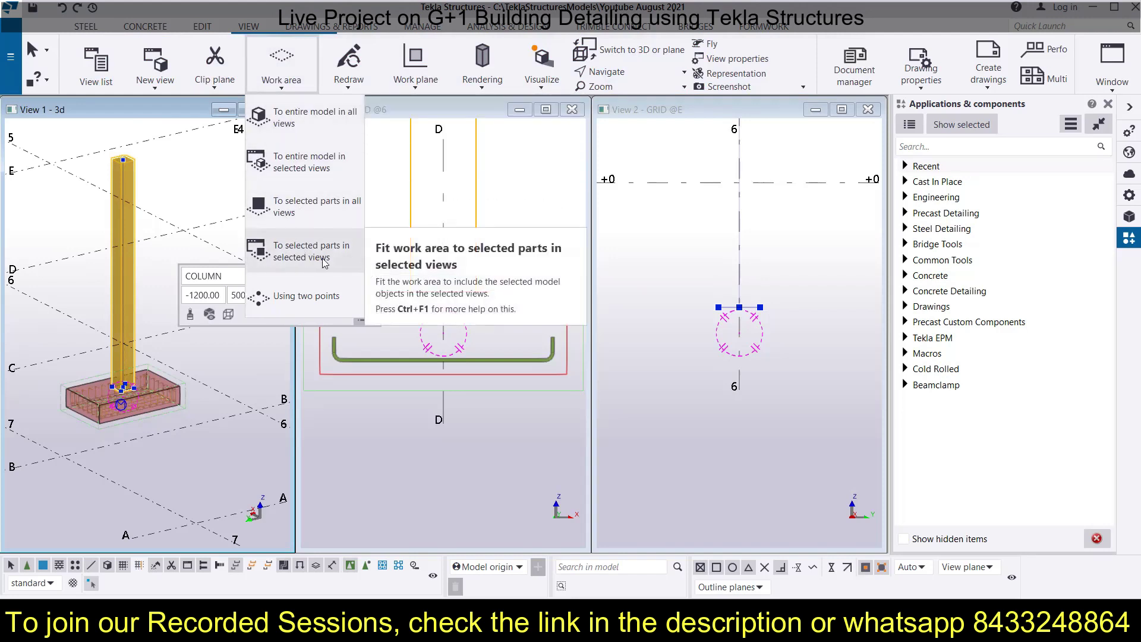
# Fit the work area to the selected column in all views
pyautogui.click(313, 211)
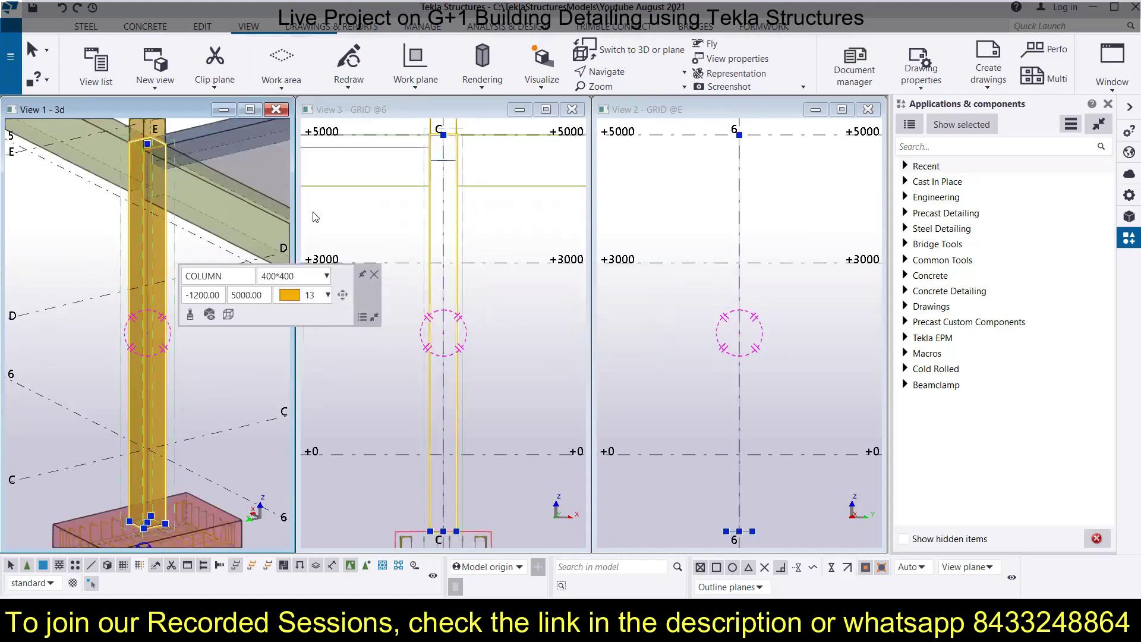
pyautogui.scroll(-3, 168, 178)
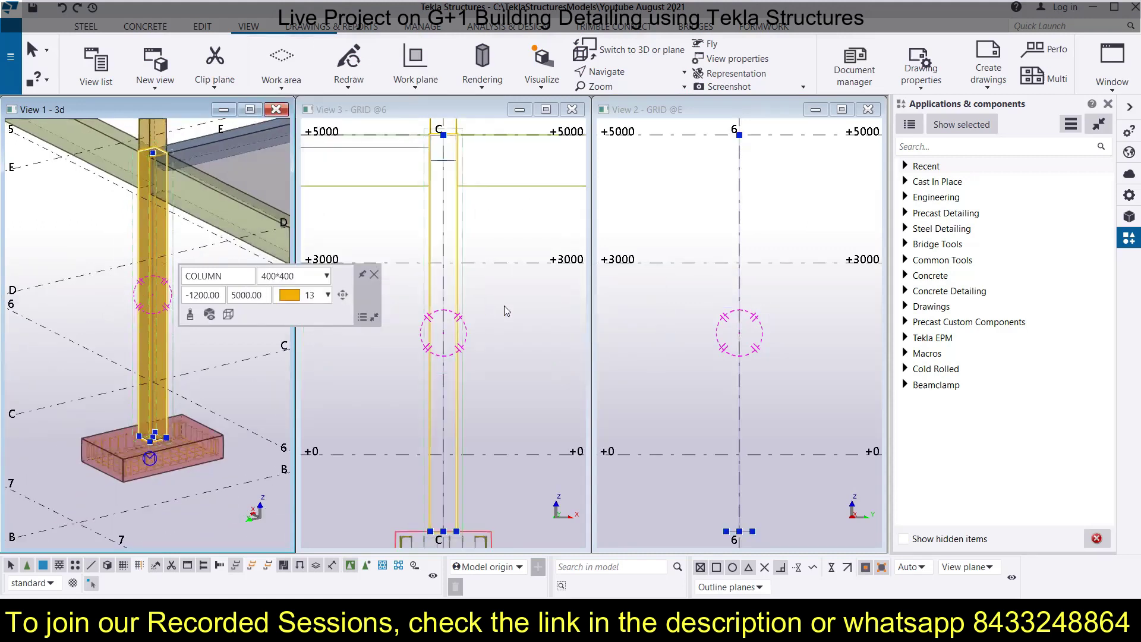
pyautogui.scroll(-2, 504, 305)
pyautogui.scroll(-3, 725, 326)
pyautogui.scroll(3, 725, 326)
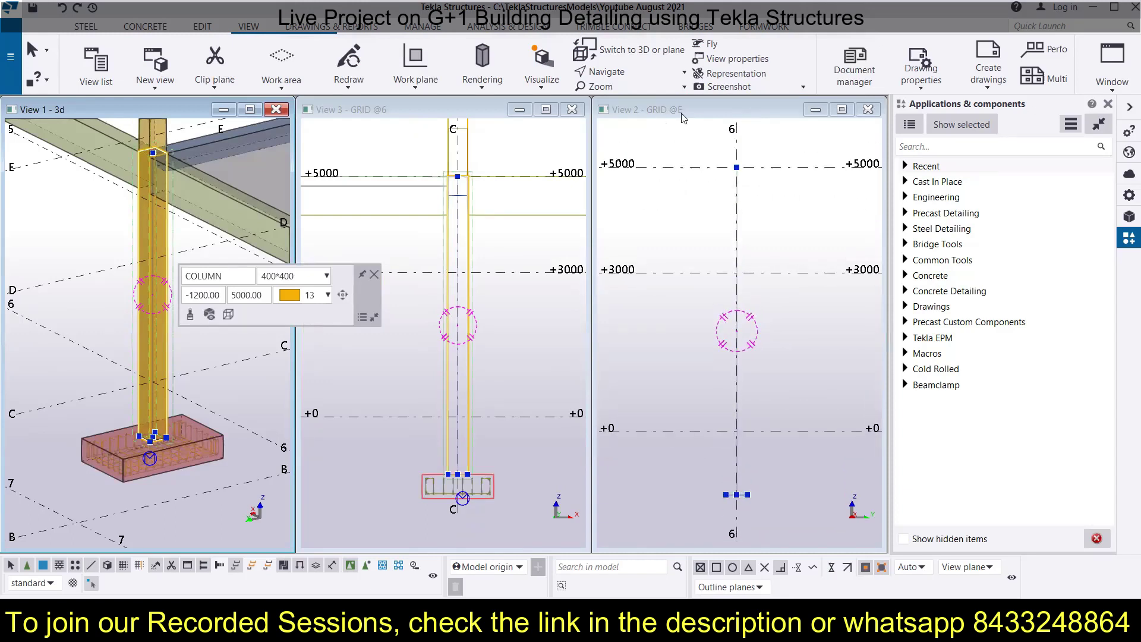
# Toggle the GRID @E view to 3D and close that view
pyautogui.click(666, 246)
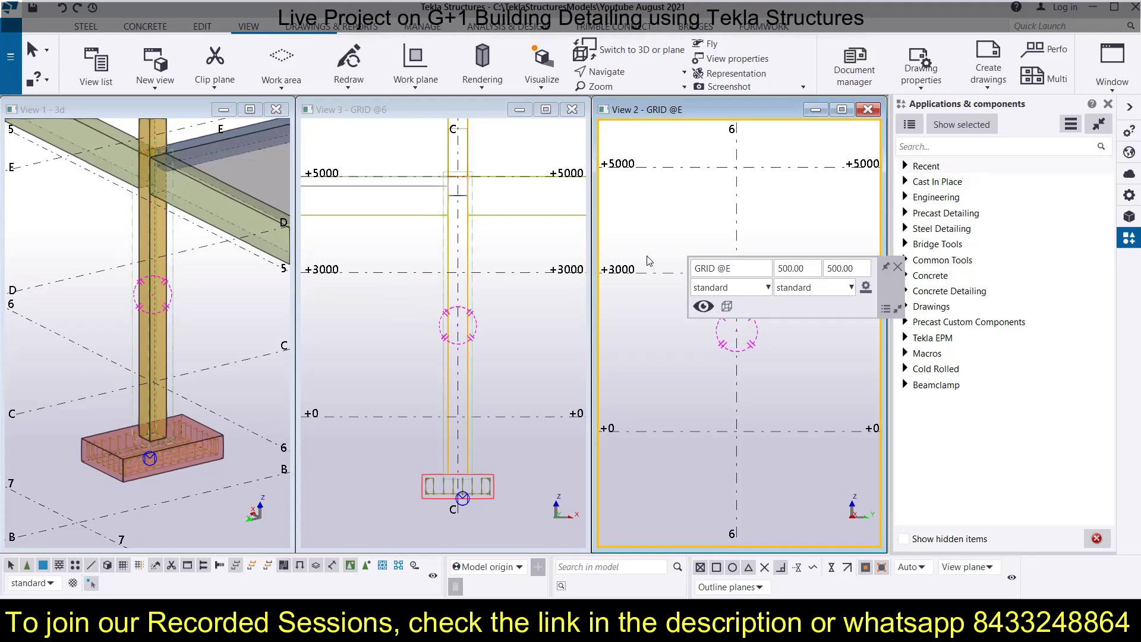
pyautogui.hotkey('ctrl', 'p')
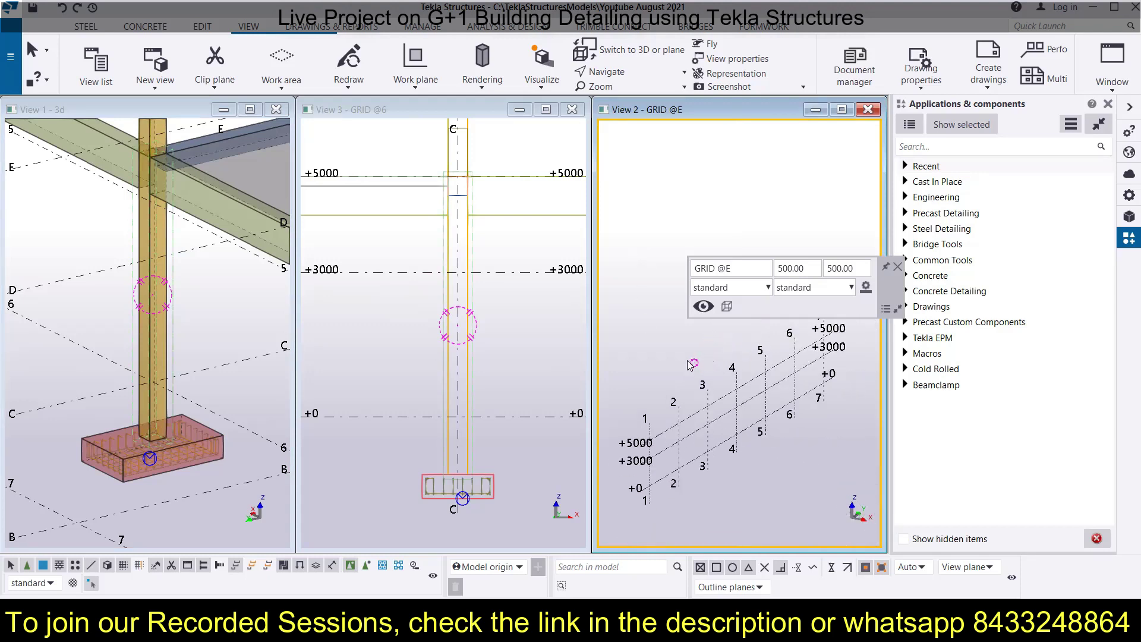
pyautogui.click(868, 111)
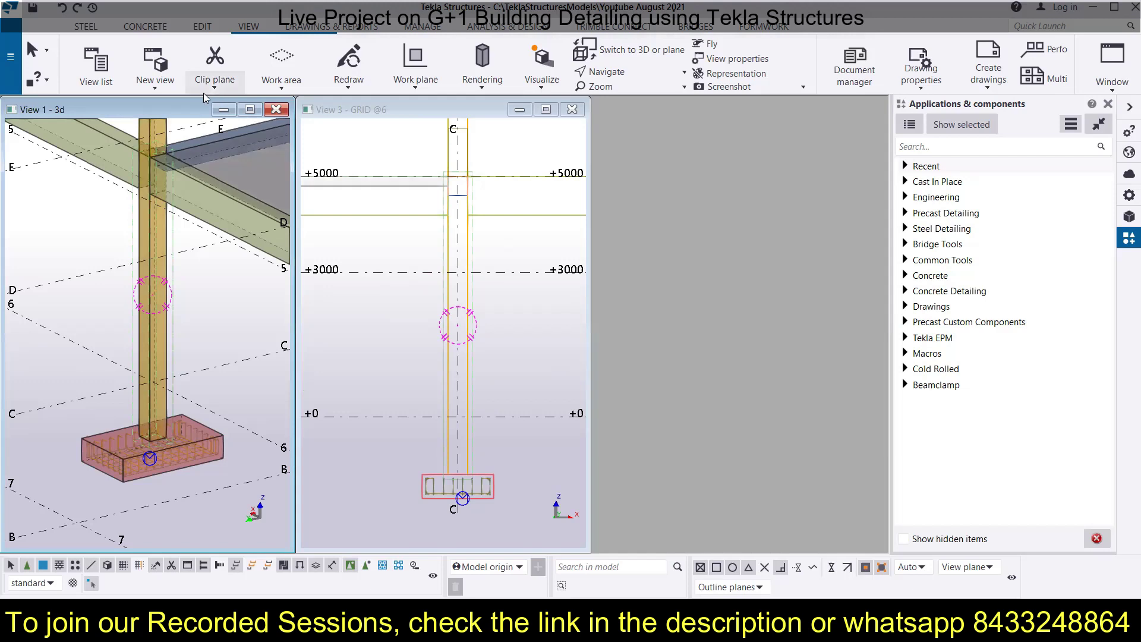
# Create a basic view on the XY plane at coordinate 0.00 and move it clear of the existing 3D view
pyautogui.click(155, 86)
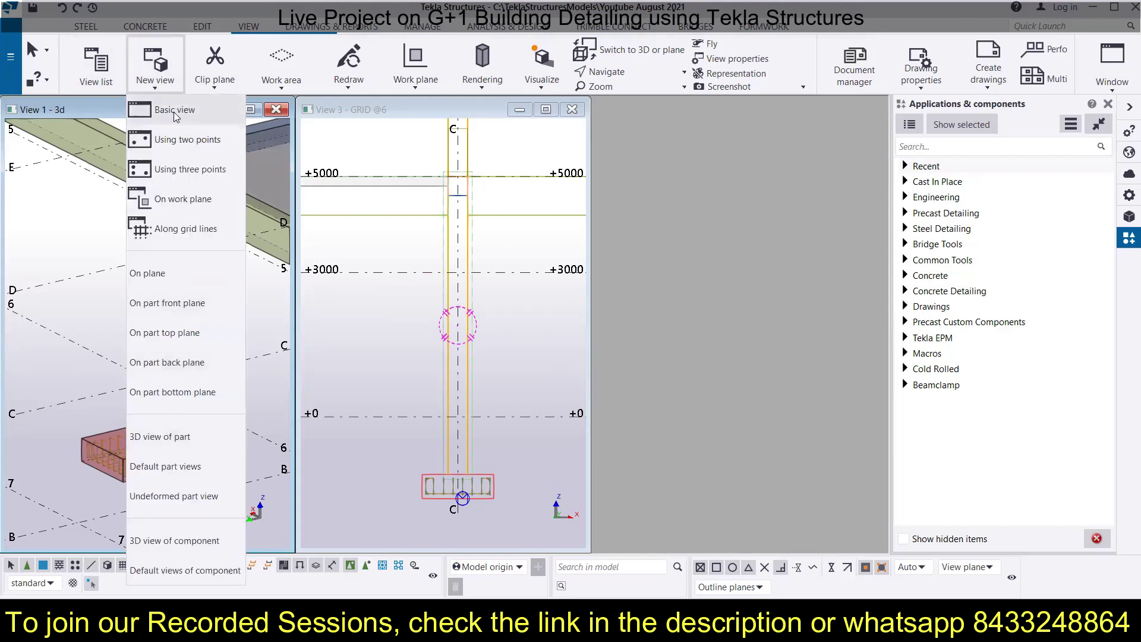
pyautogui.click(174, 113)
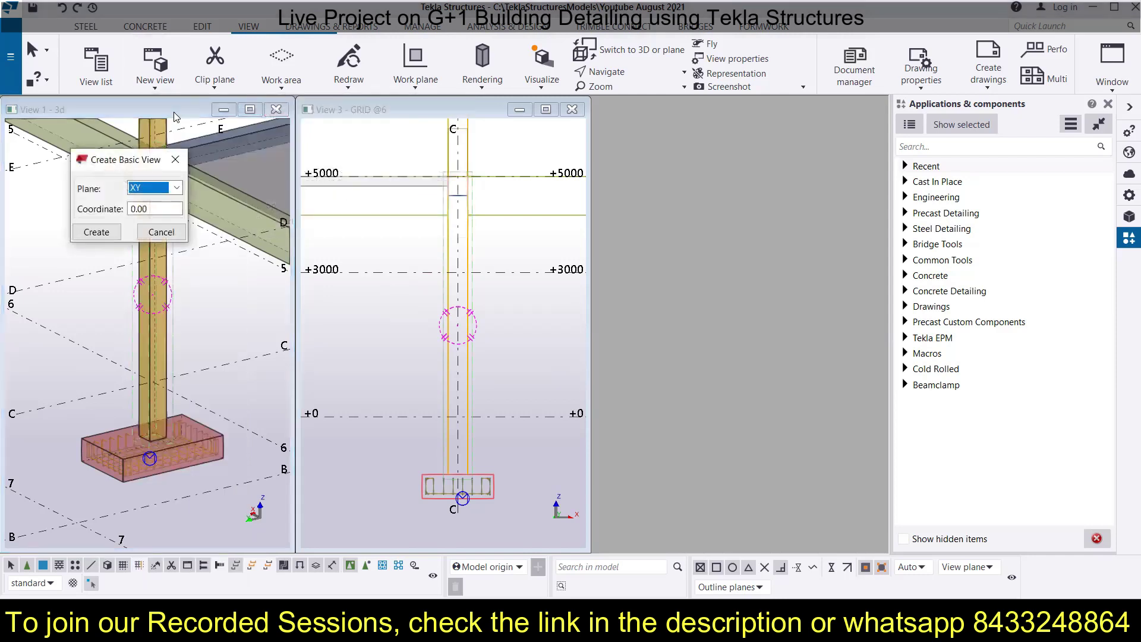
pyautogui.click(98, 231)
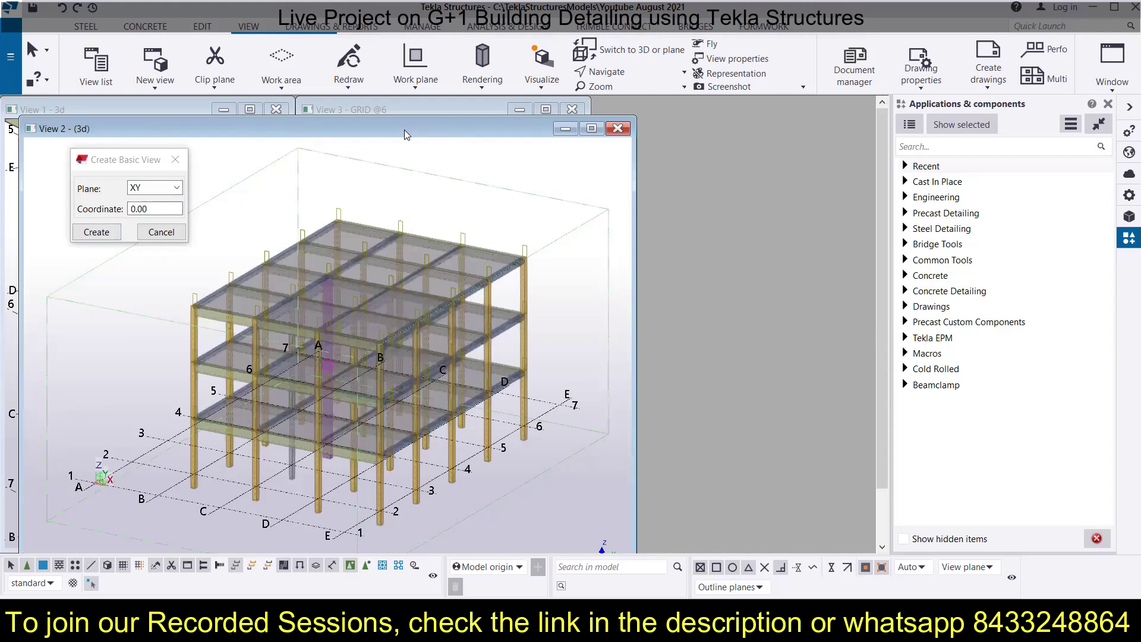
pyautogui.moveTo(404, 134); pyautogui.dragTo(608, 111)
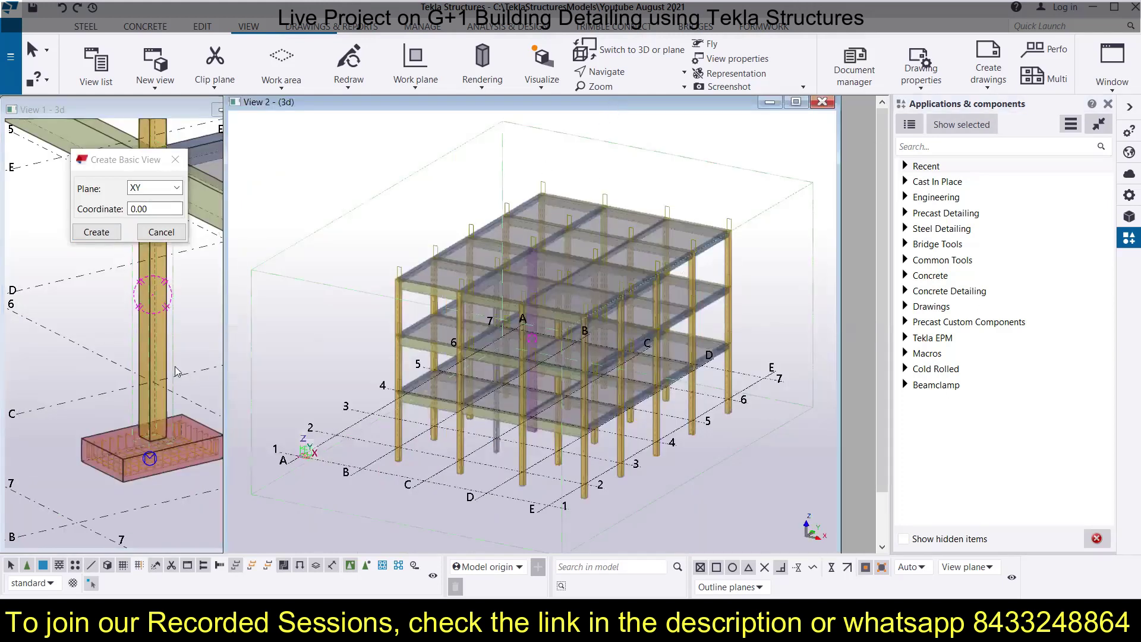
# Fit the work area in all views, including the new basic view, to the 400*400 column above the footing
pyautogui.click(155, 344)
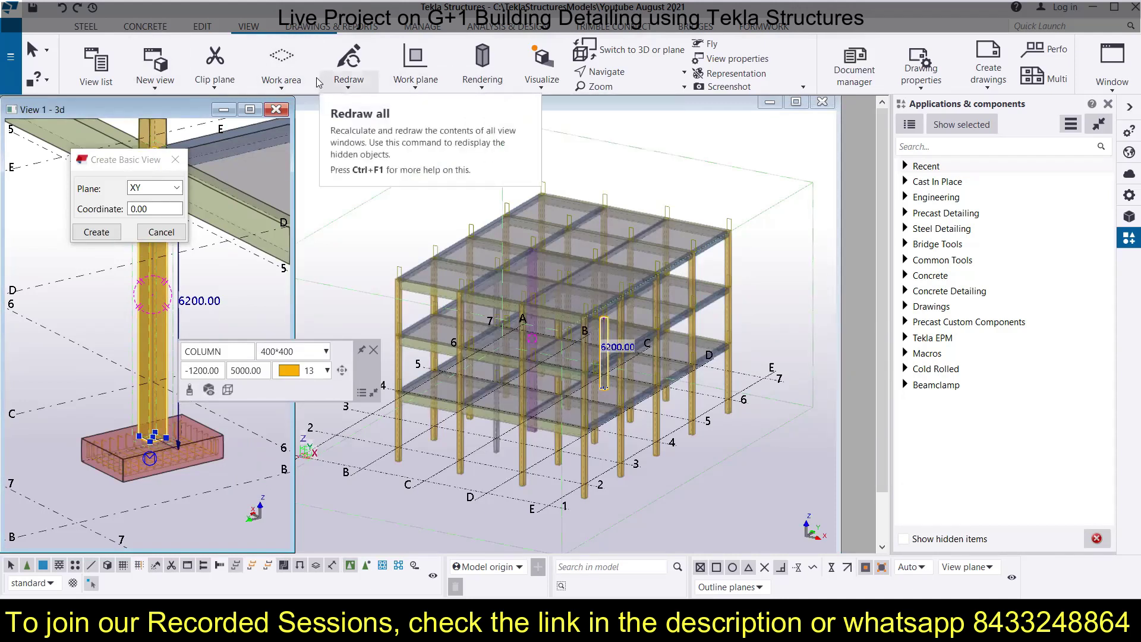
pyautogui.click(281, 89)
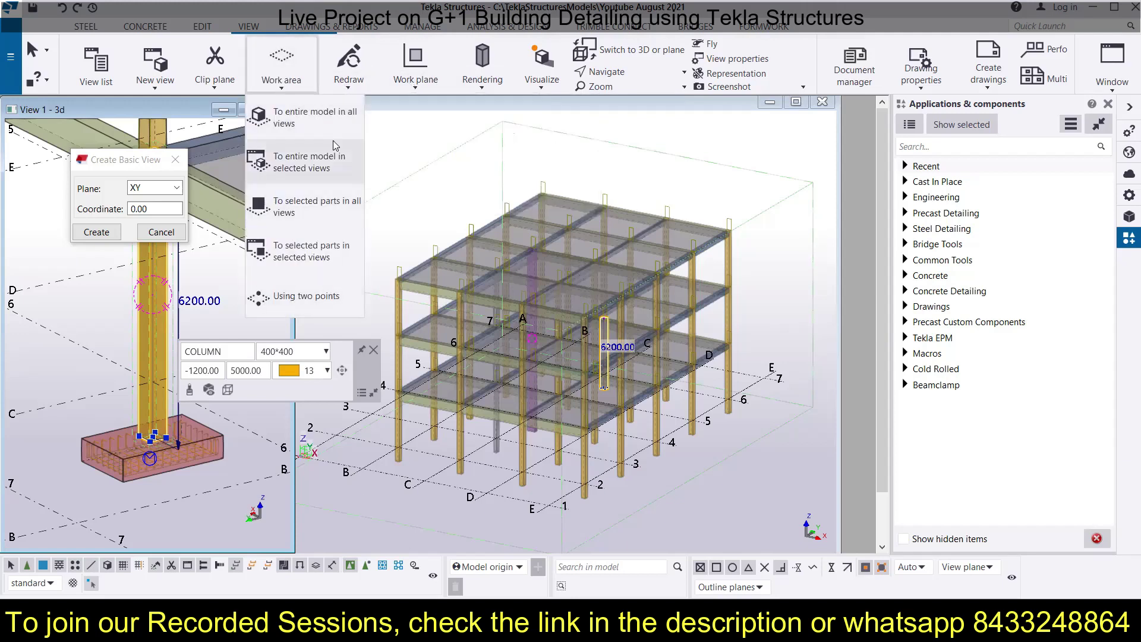
pyautogui.click(320, 211)
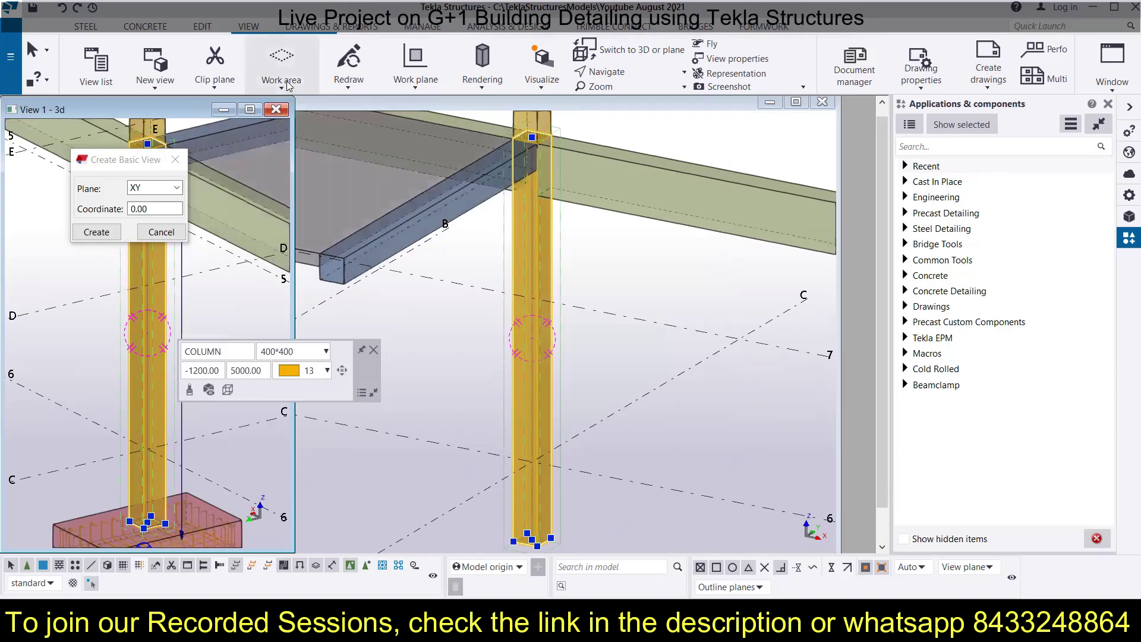
# Set the part rendering of the new basic view to show only the selected column
pyautogui.click(488, 90)
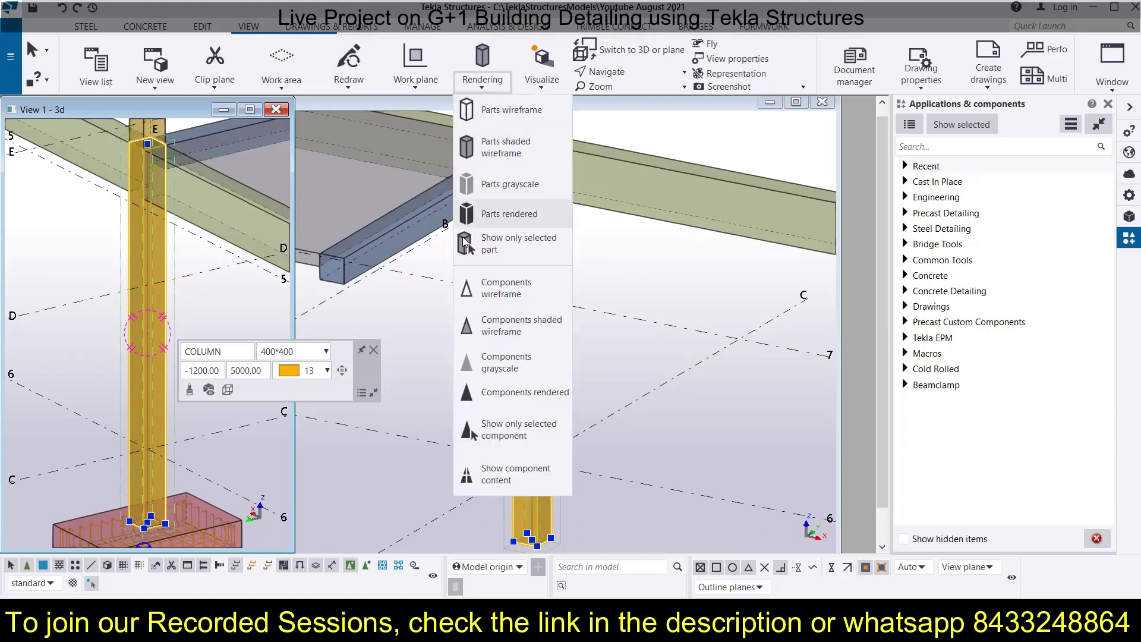
pyautogui.click(501, 252)
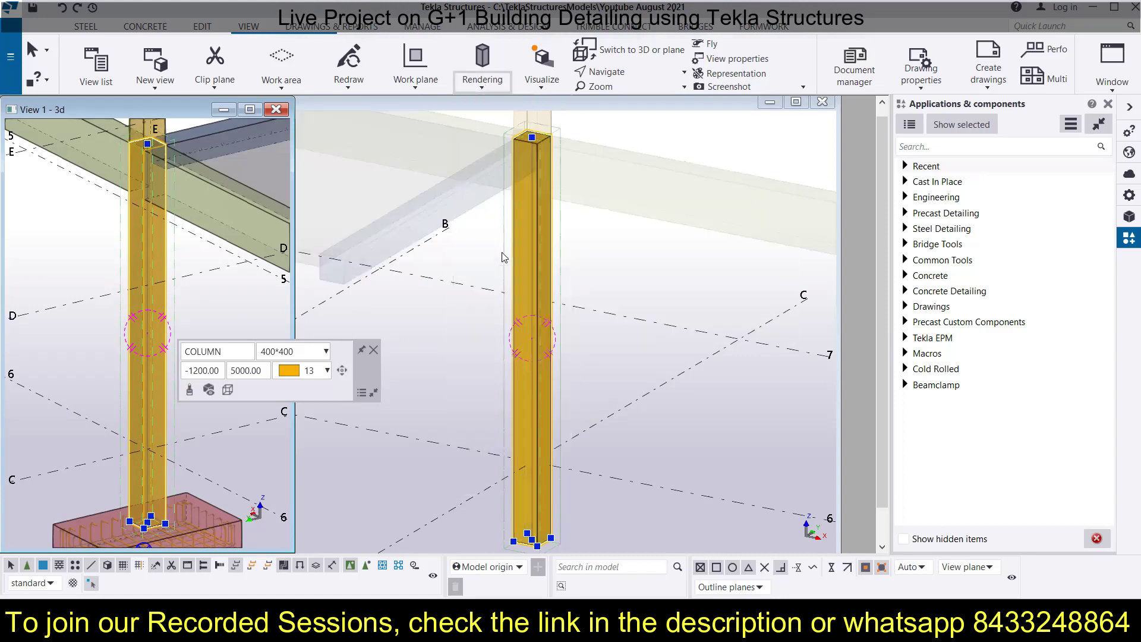
pyautogui.scroll(-4, 597, 292)
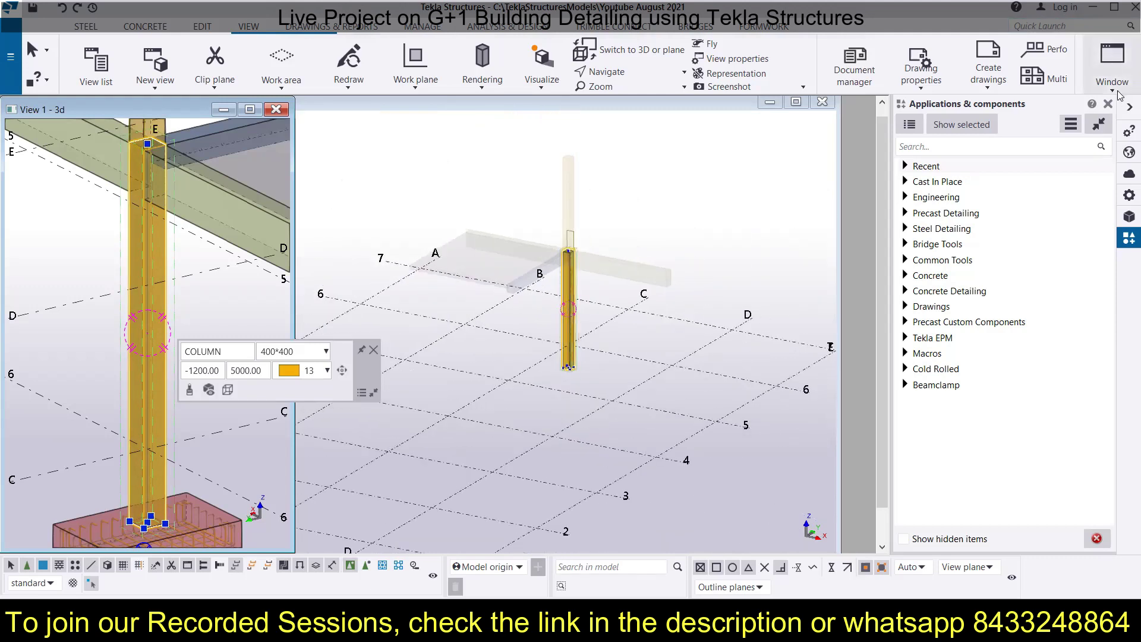
pyautogui.click(1112, 65)
pyautogui.click(748, 217)
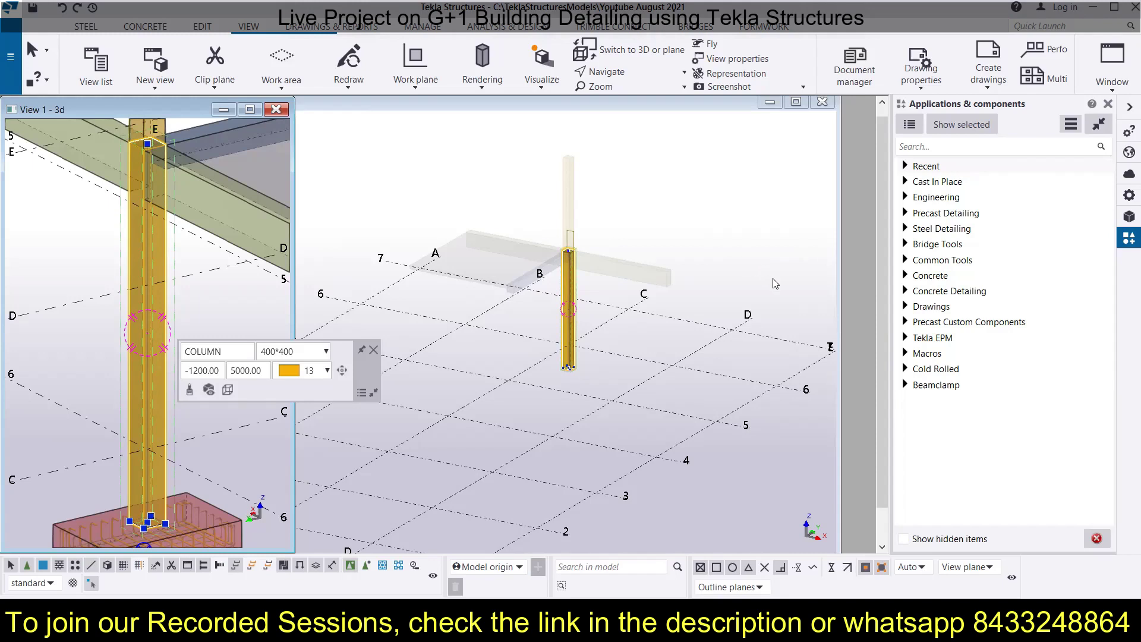
pyautogui.hotkey('ctrl', 'p')
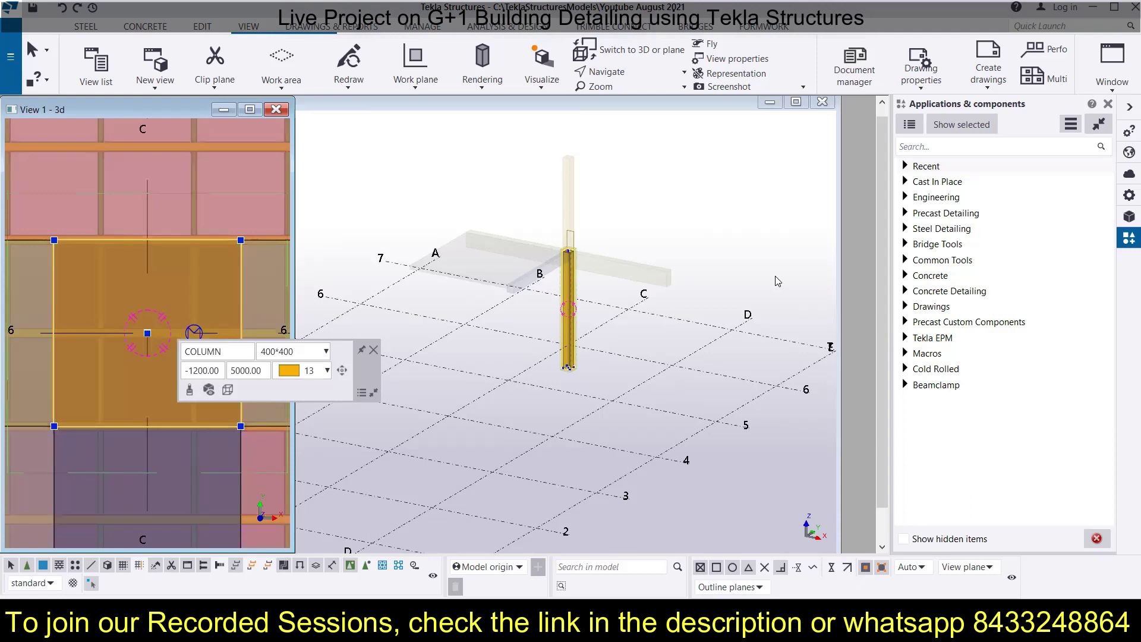
pyautogui.hotkey('ctrl', 'p')
# Switch the new basic view to plan view and tile all open views vertically
pyautogui.click(520, 172)
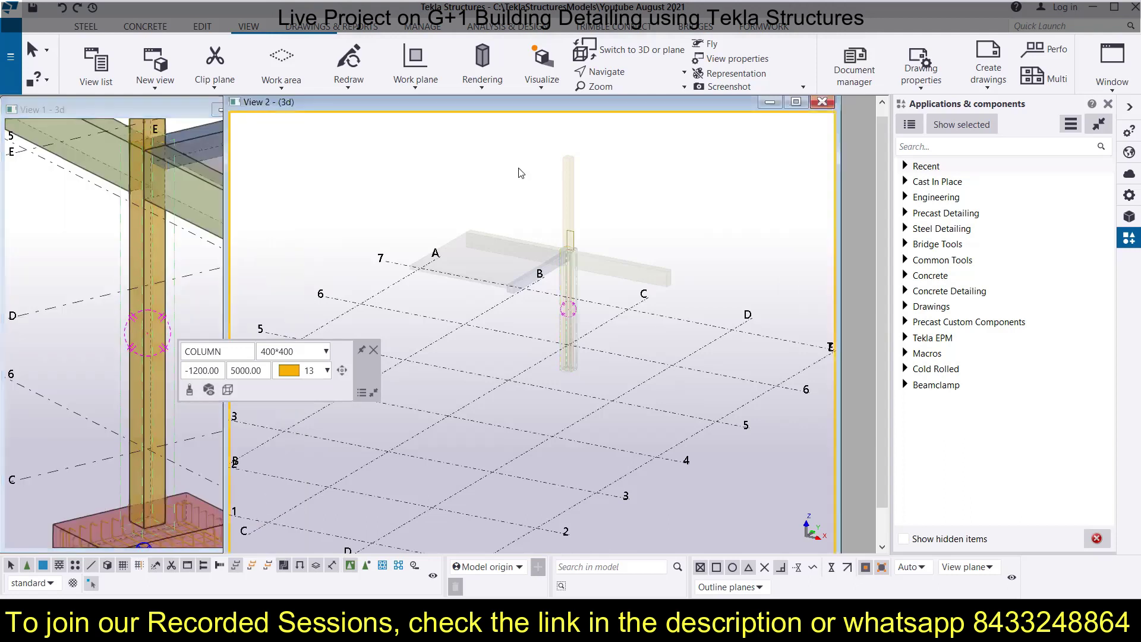
pyautogui.hotkey('ctrl', 'p')
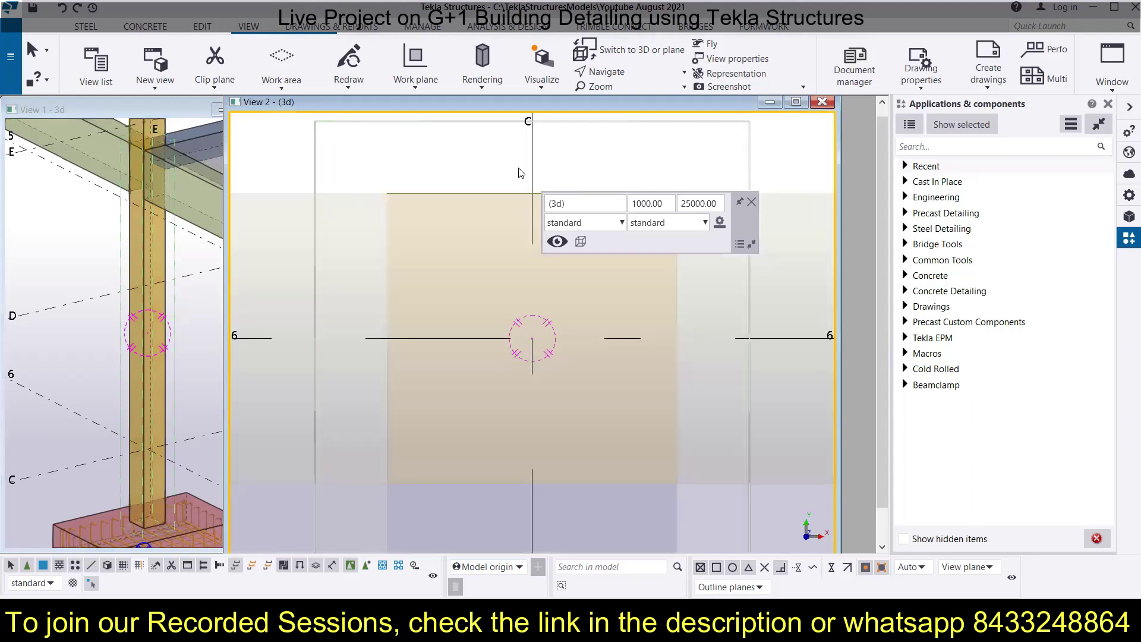
pyautogui.scroll(-5, 485, 288)
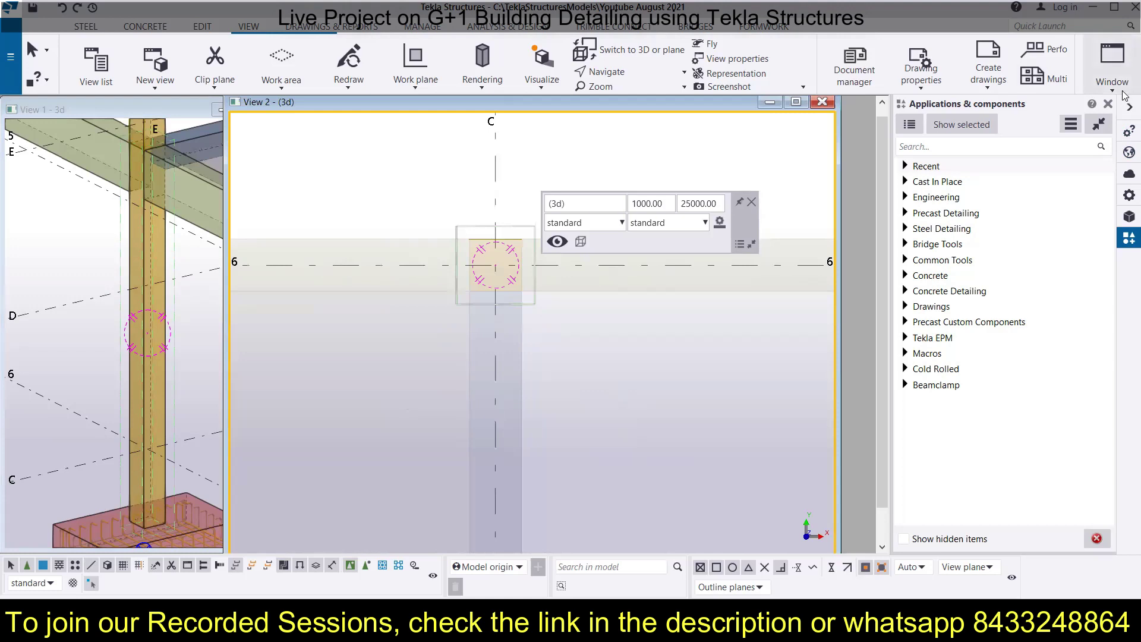
pyautogui.click(1112, 66)
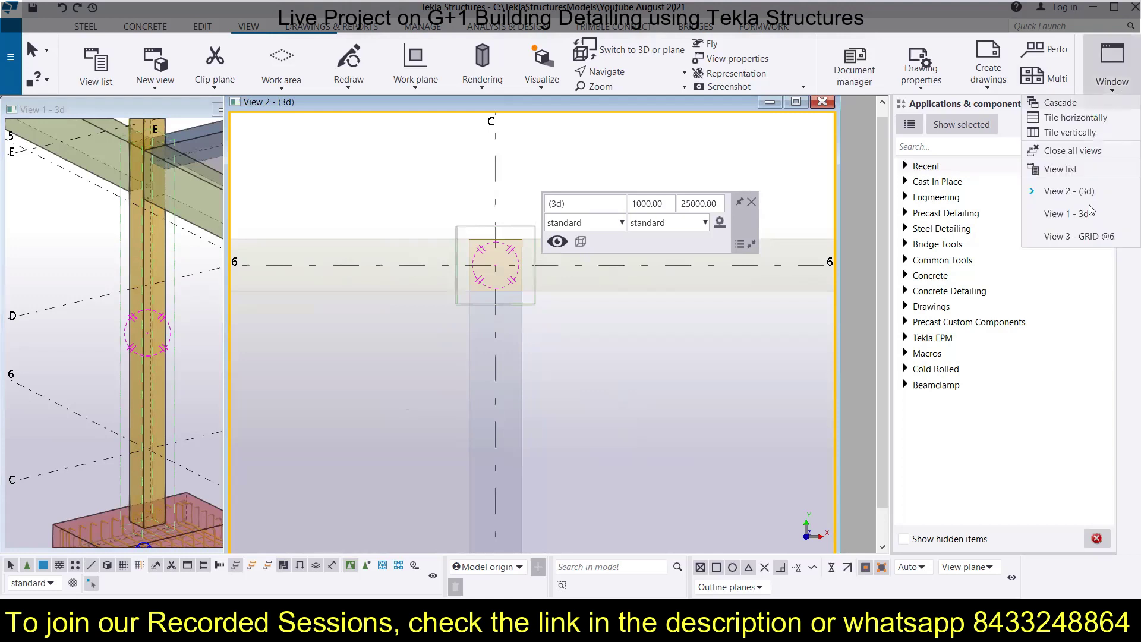
pyautogui.click(1069, 132)
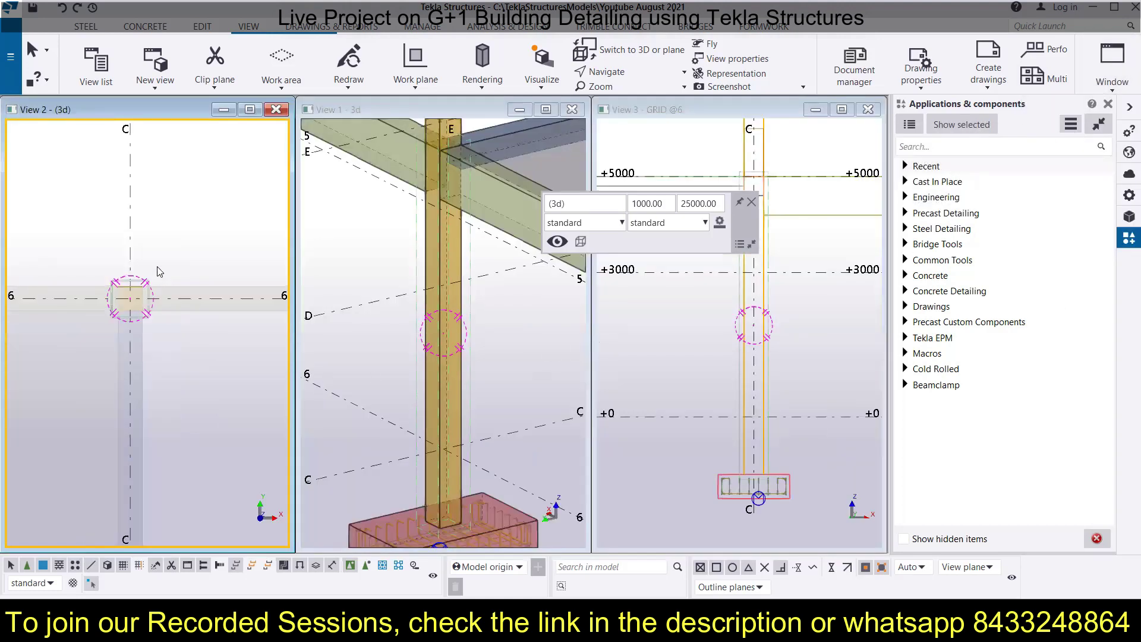
# Examine the column above the footing in the plan, 3D and GRID @6 views
pyautogui.scroll(-2, 431, 208)
pyautogui.moveTo(431, 208); pyautogui.dragTo(422, 300, button='middle')
pyautogui.scroll(-1, 670, 335)
pyautogui.scroll(-1, 672, 335)
pyautogui.moveTo(673, 335)
pyautogui.mouseDown(button='middle')
pyautogui.moveTo(672, 410)
pyautogui.moveTo(684, 341)
pyautogui.mouseUp(button='middle')
pyautogui.click(441, 394)
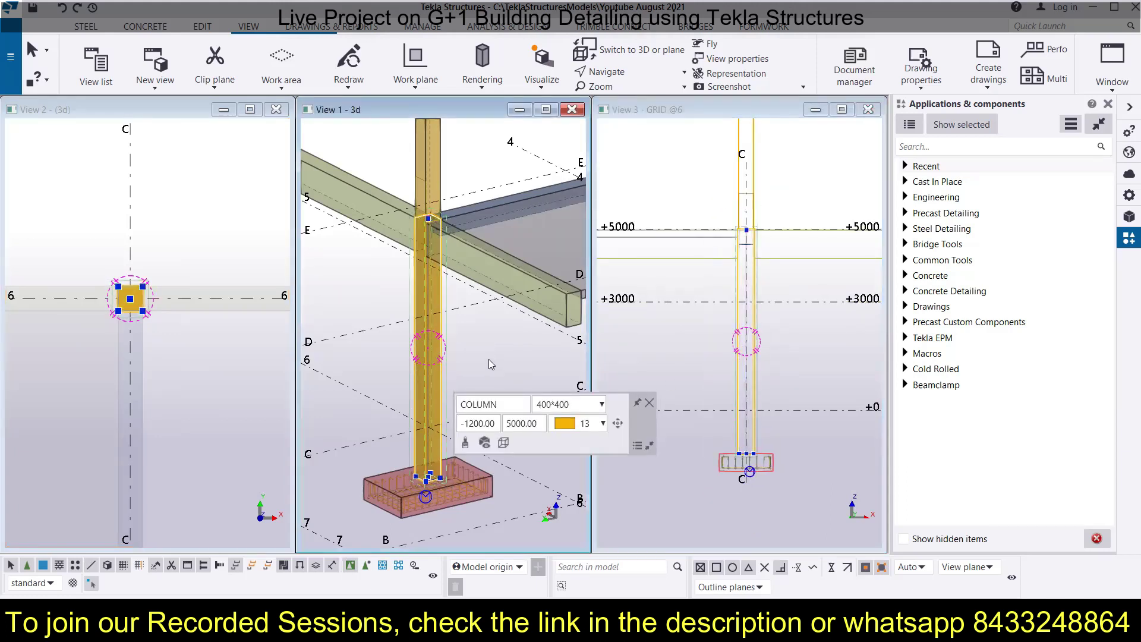
pyautogui.scroll(5, 148, 309)
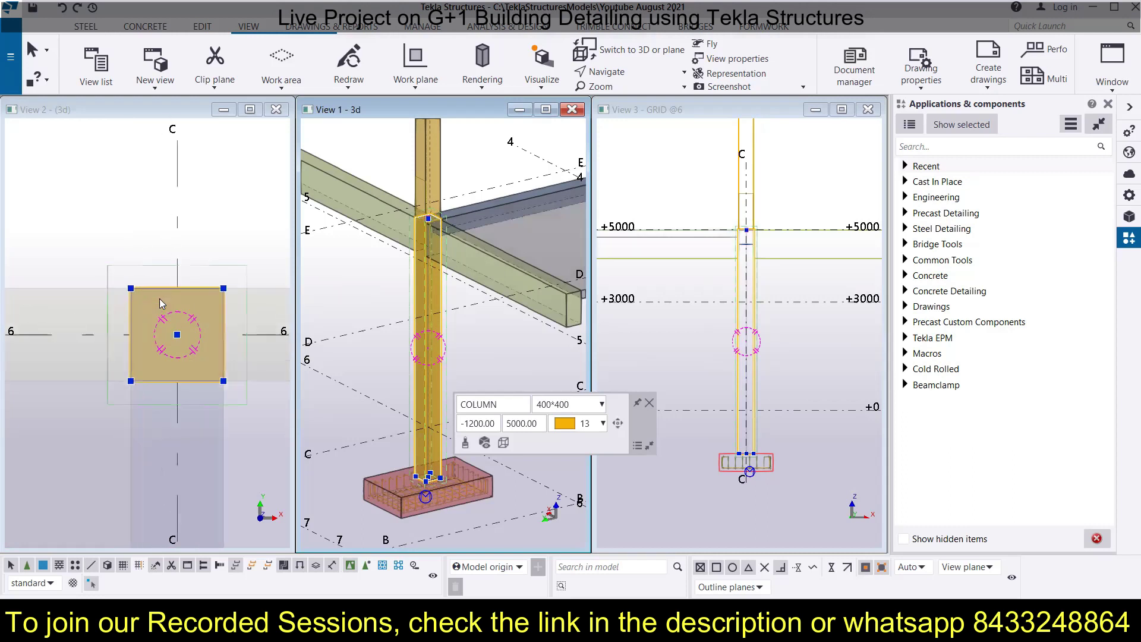
pyautogui.moveTo(212, 339); pyautogui.dragTo(187, 322, button='middle')
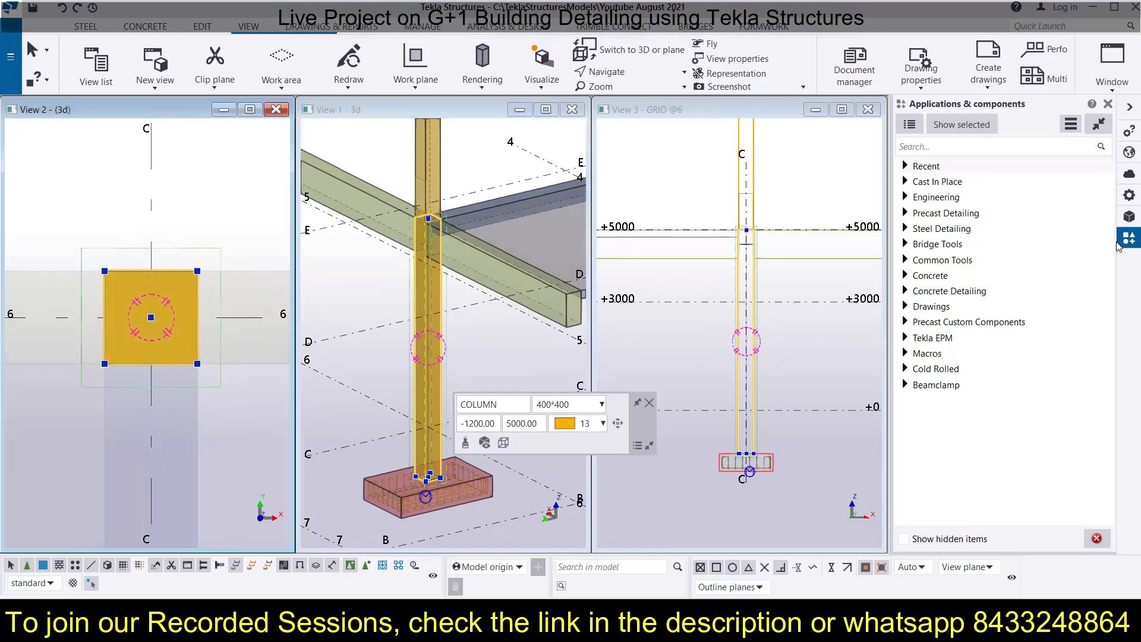
# Search the components for "COLUMN REINFOR" and open the properties of Columns - automated reinforcement layout (57)
pyautogui.click(938, 149)
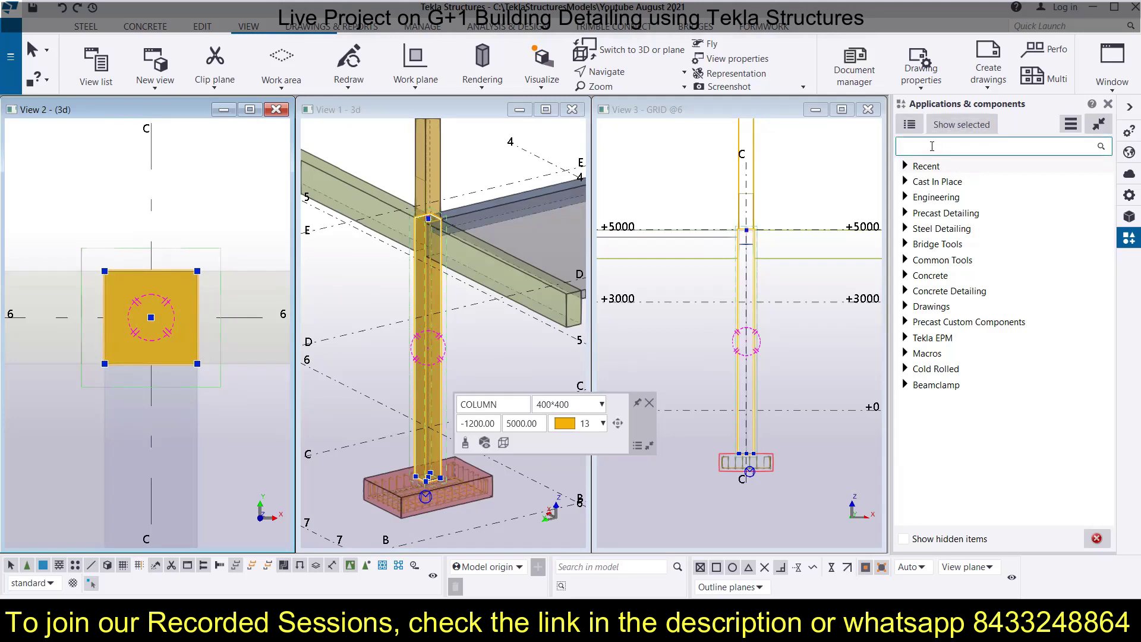
pyautogui.write('COLUMN')
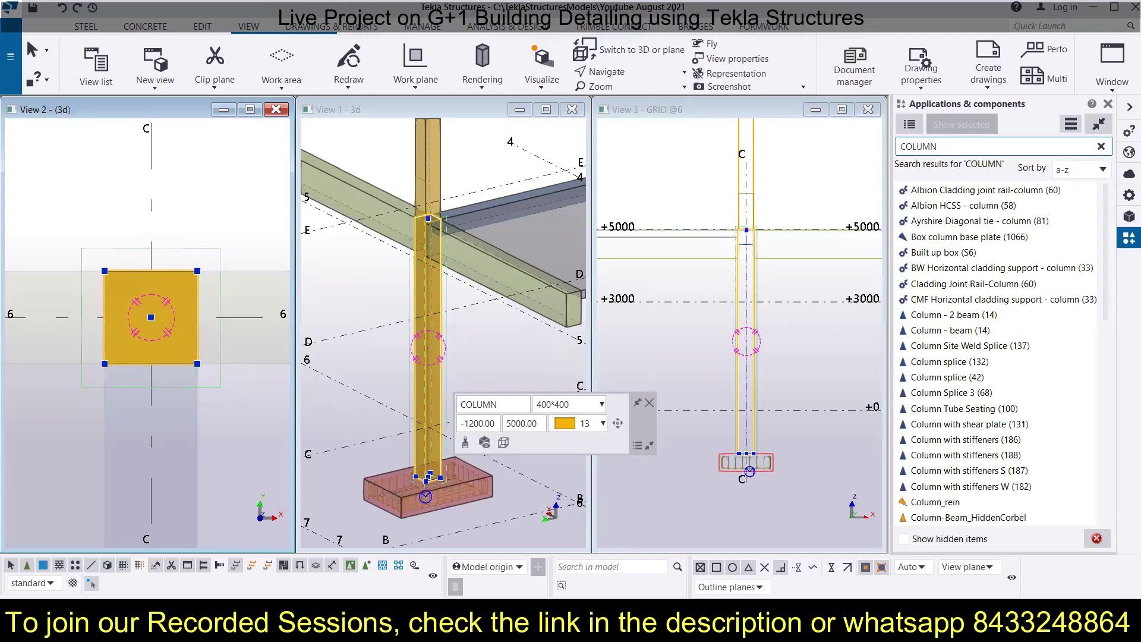
pyautogui.write(' REINFOR')
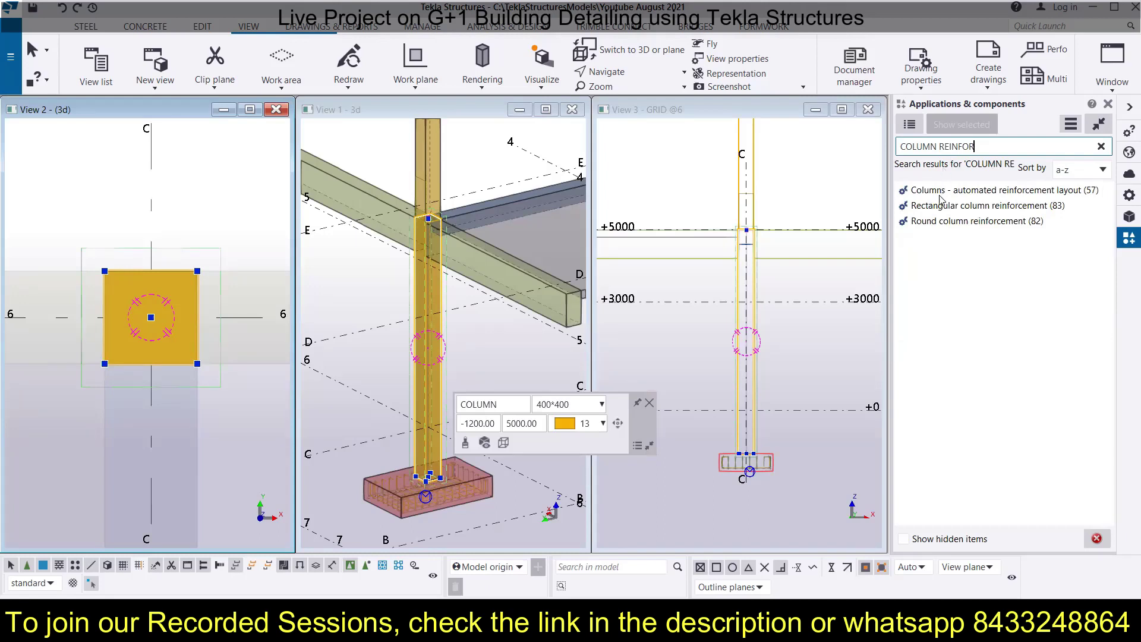
pyautogui.click(1014, 190)
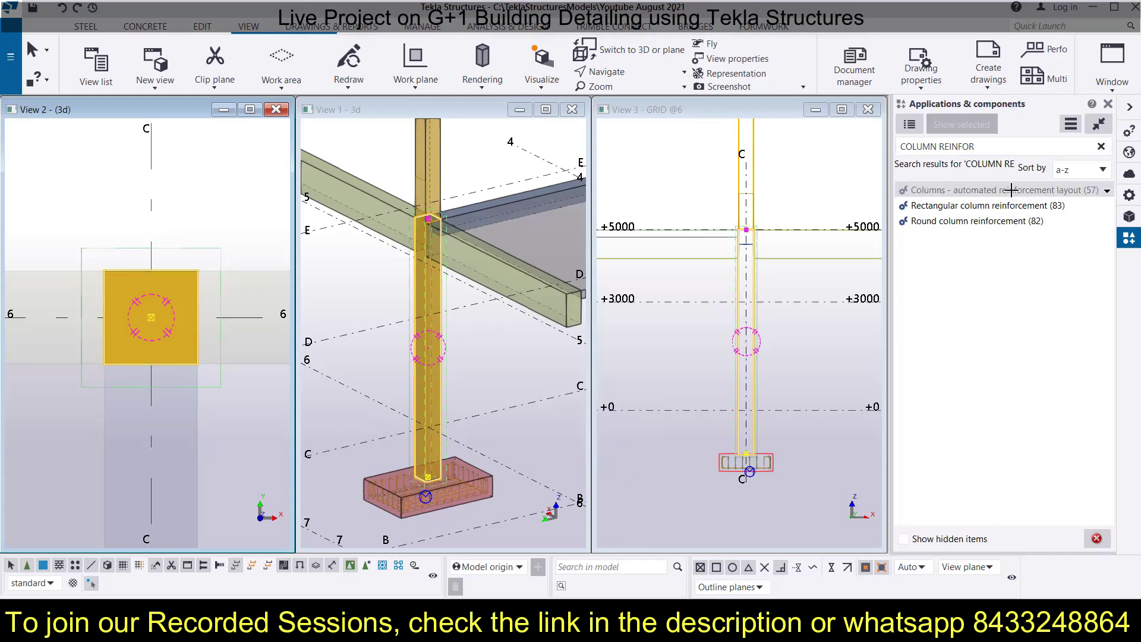
pyautogui.doubleClick(1011, 190)
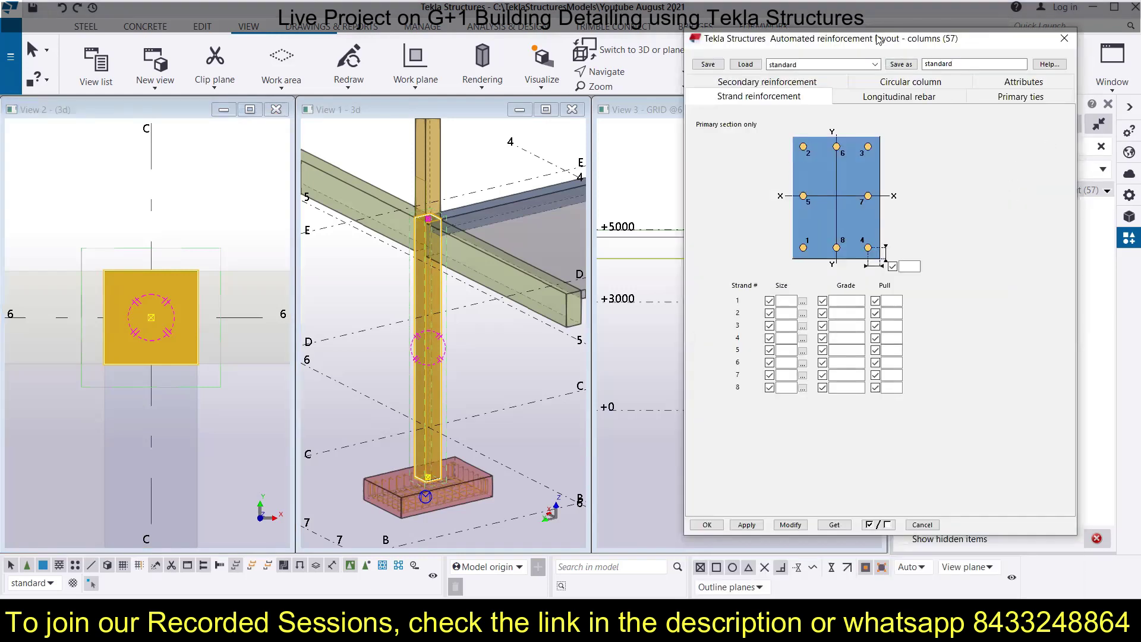
pyautogui.moveTo(878, 39); pyautogui.dragTo(836, 89)
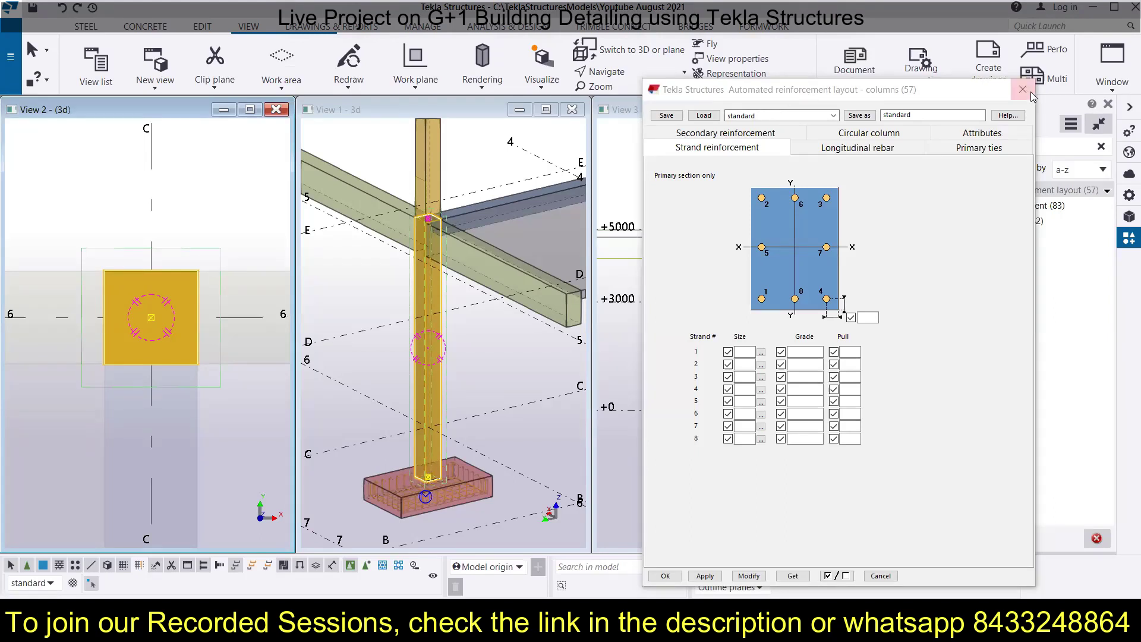
# Apply the automated column reinforcement layout (57) with standard settings to the column above the footing
pyautogui.click(439, 306)
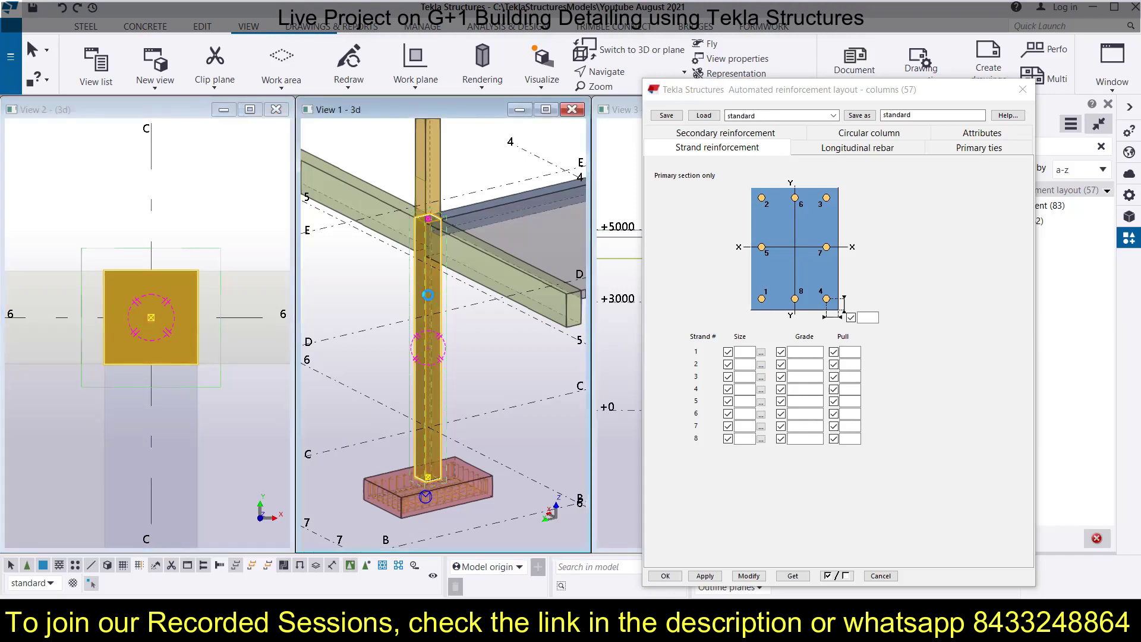
pyautogui.click(421, 291)
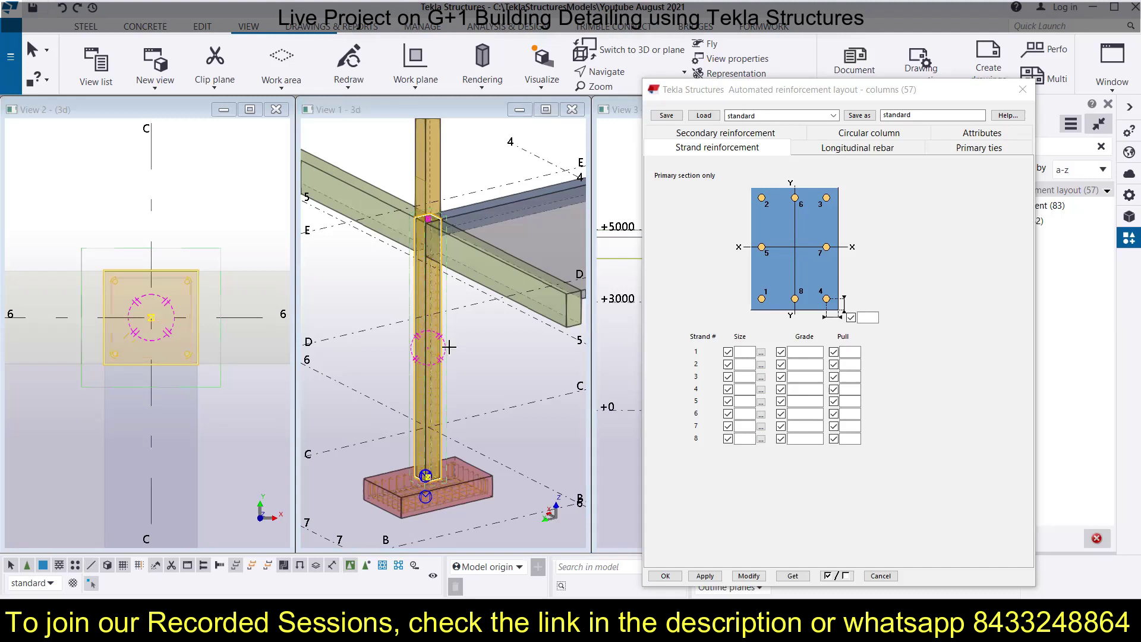
pyautogui.scroll(3, 442, 350)
pyautogui.scroll(-1, 421, 321)
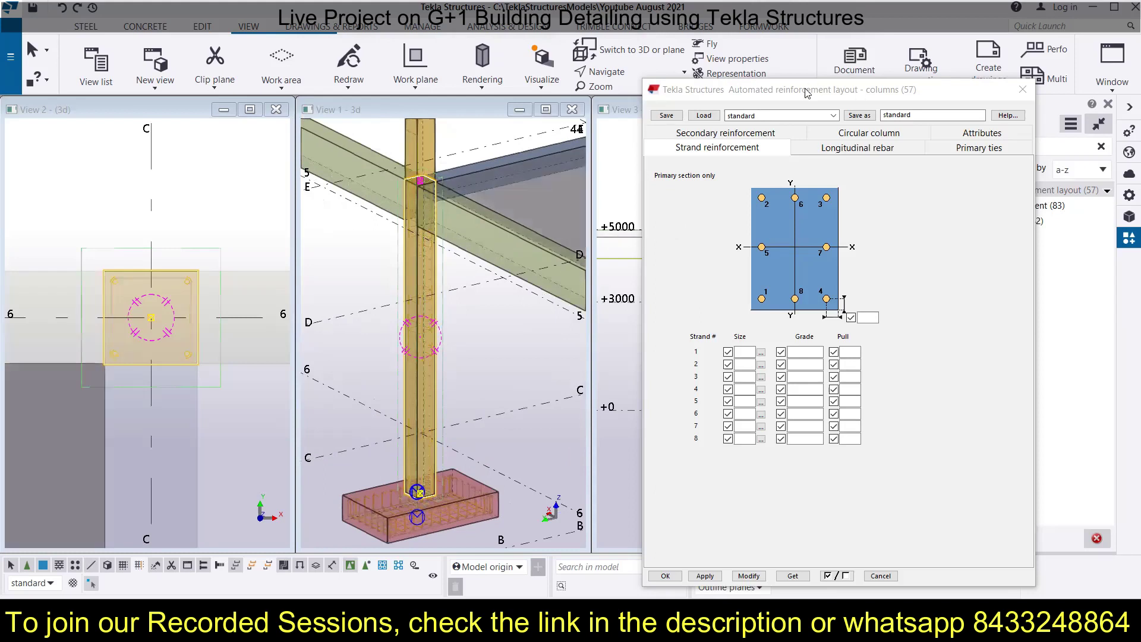
# Switch the 3D and plan views to wireframe representation to expose the column's reinforcement
pyautogui.moveTo(806, 93); pyautogui.dragTo(994, 96)
pyautogui.hotkey('ctrl', '2')
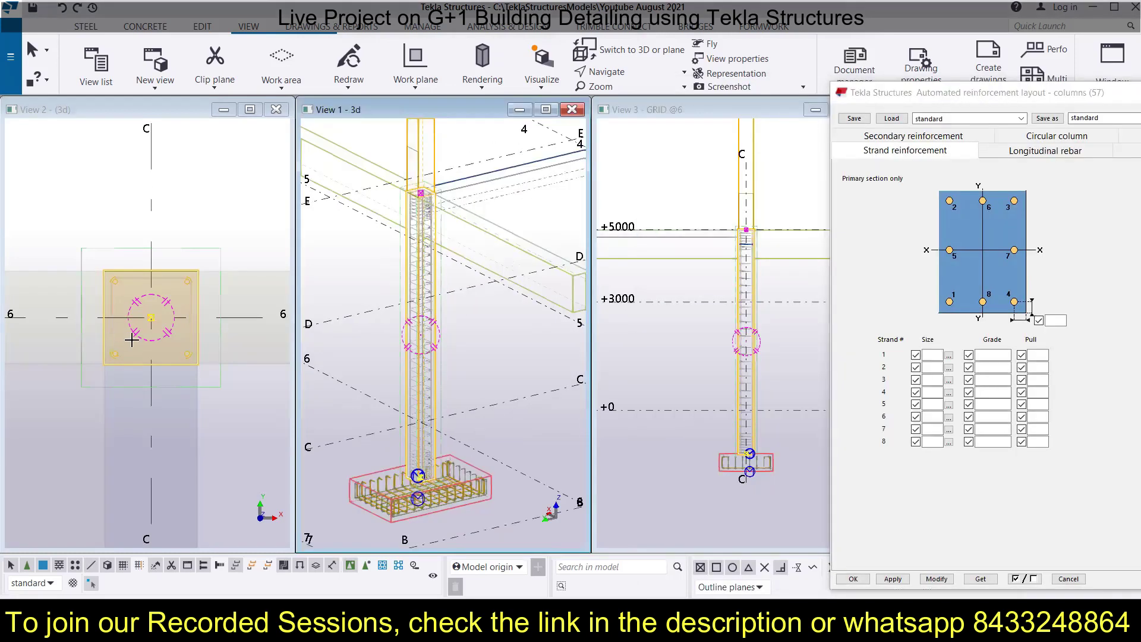
pyautogui.scroll(2, 136, 341)
pyautogui.click(216, 148)
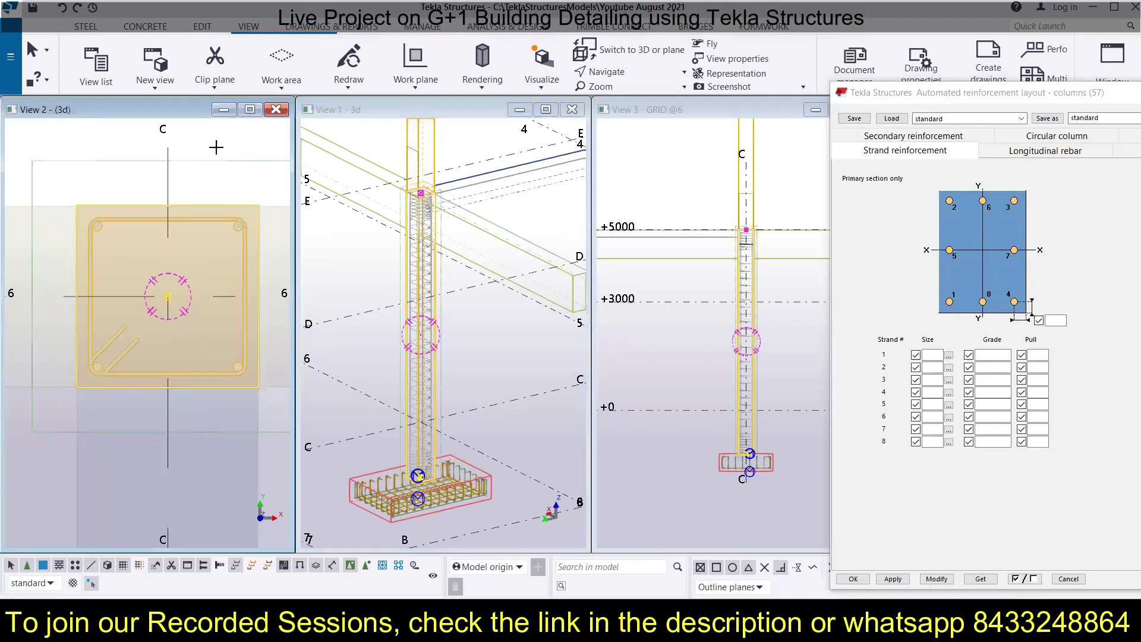
pyautogui.hotkey('ctrl', '1')
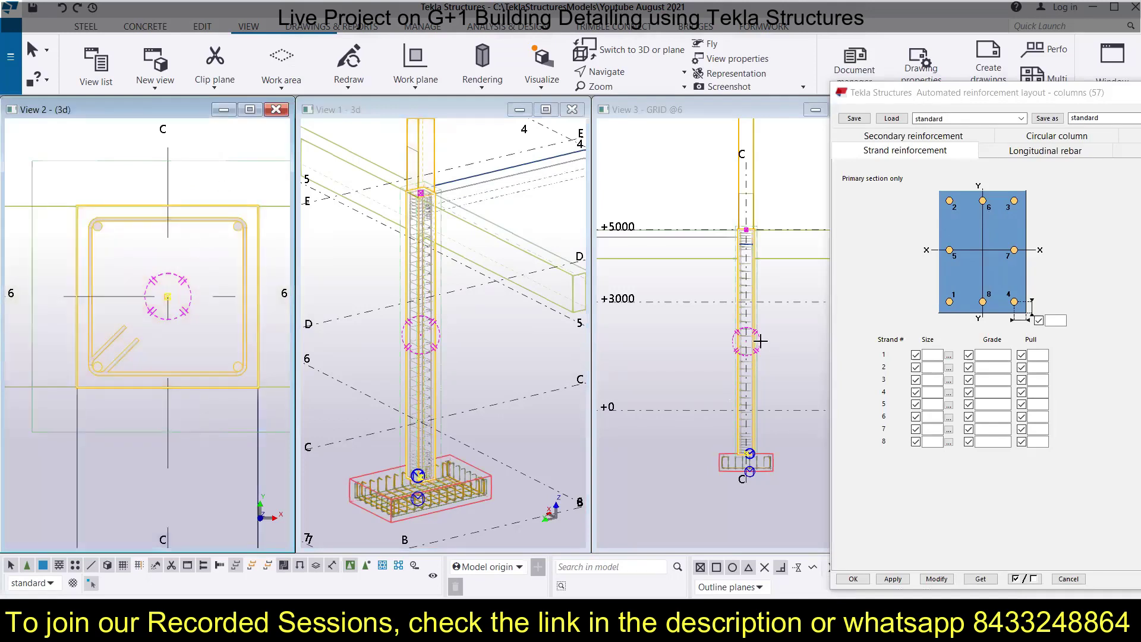
pyautogui.scroll(-1, 760, 354)
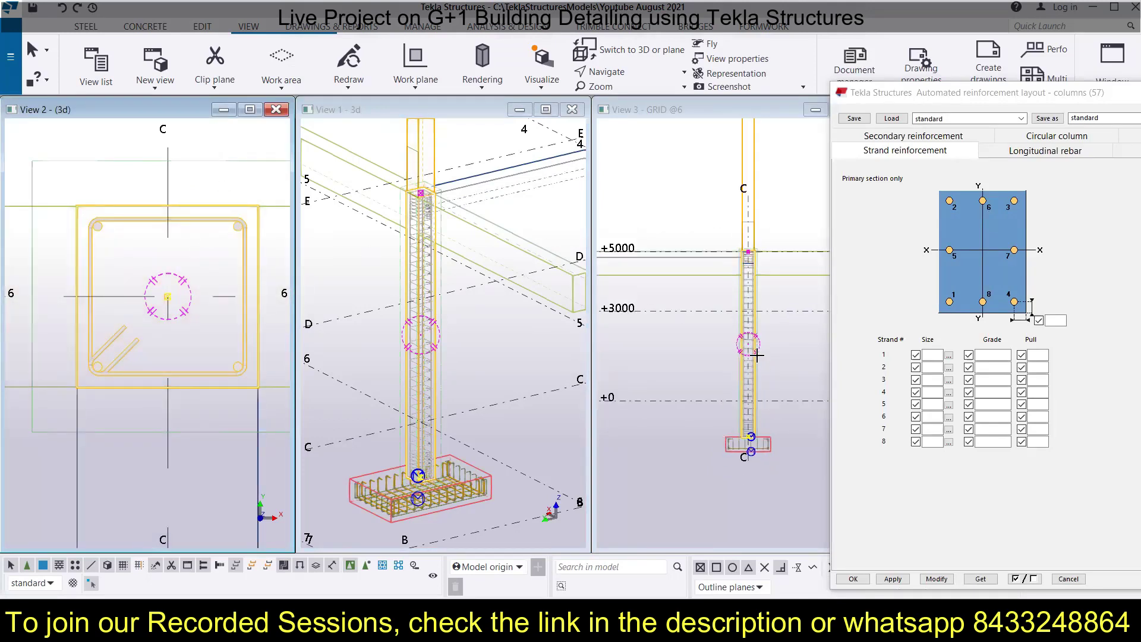
pyautogui.scroll(2, 761, 354)
# Open the component's longitudinal rebar settings and check the main reinforcement in the column schedule PDF in Foxit PhantomPDF
pyautogui.click(1015, 97)
pyautogui.moveTo(969, 88); pyautogui.dragTo(941, 86)
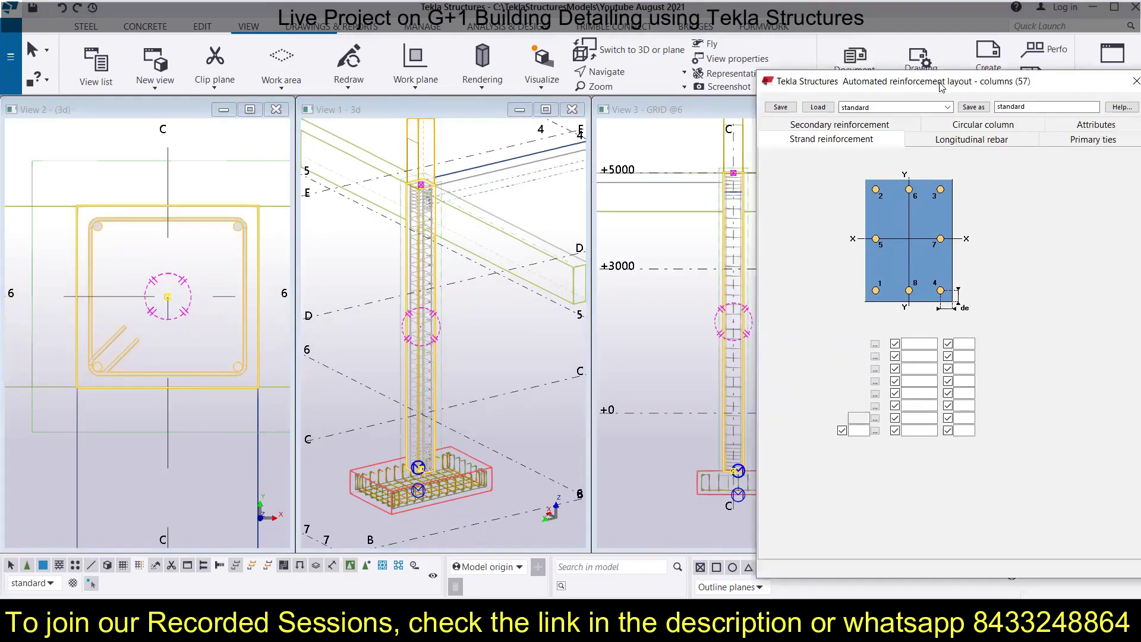
pyautogui.click(978, 144)
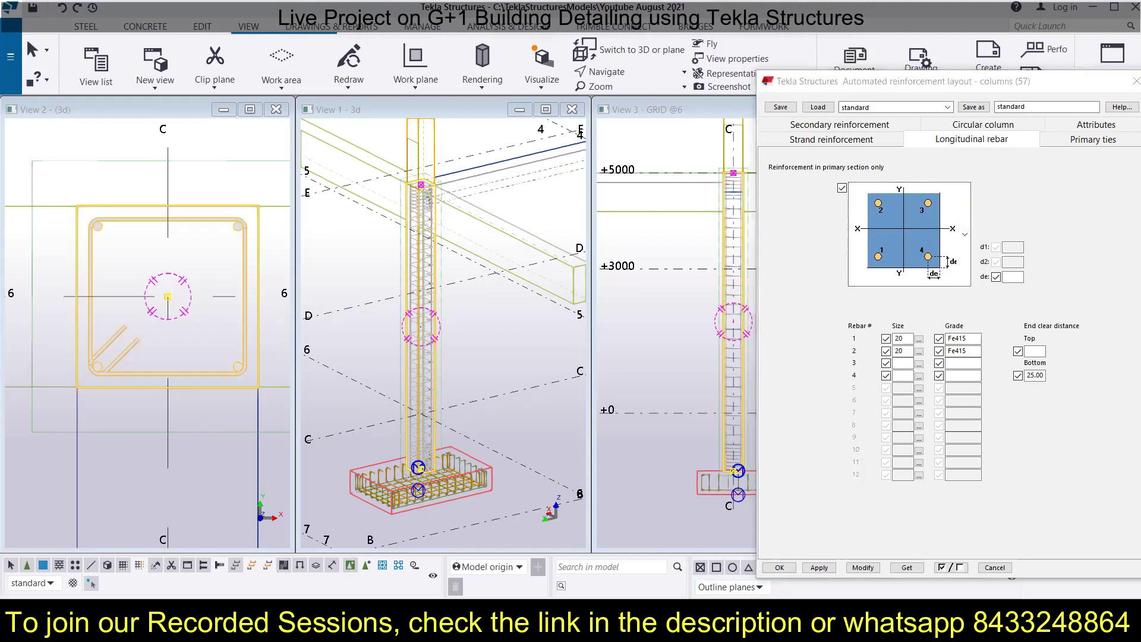
pyautogui.hotkey('alt', 'Tab')
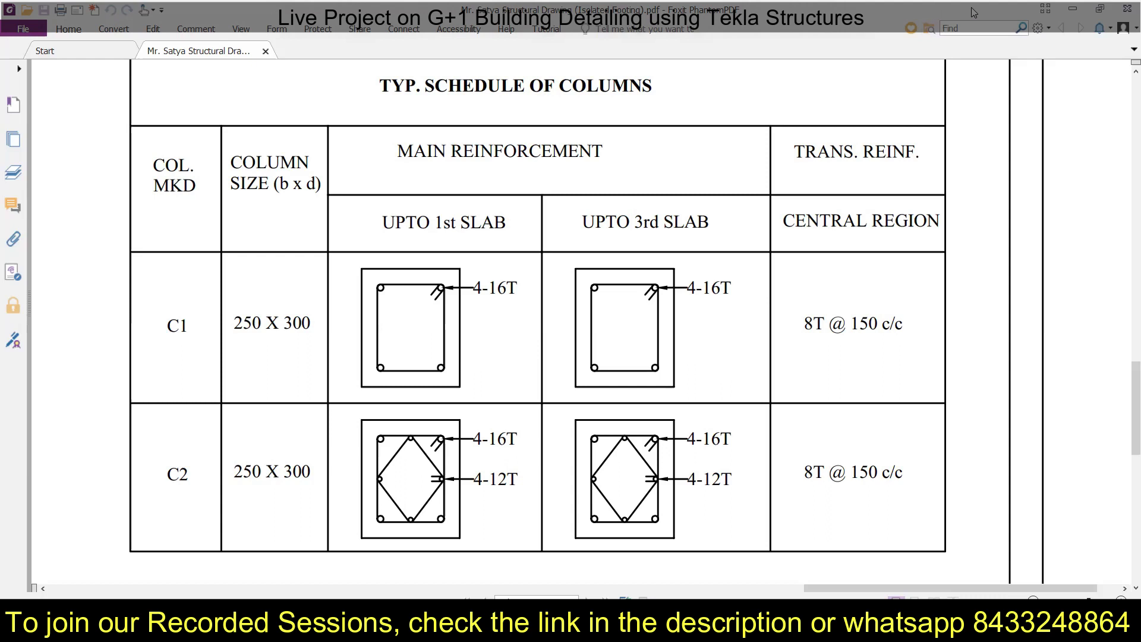
pyautogui.click(1072, 6)
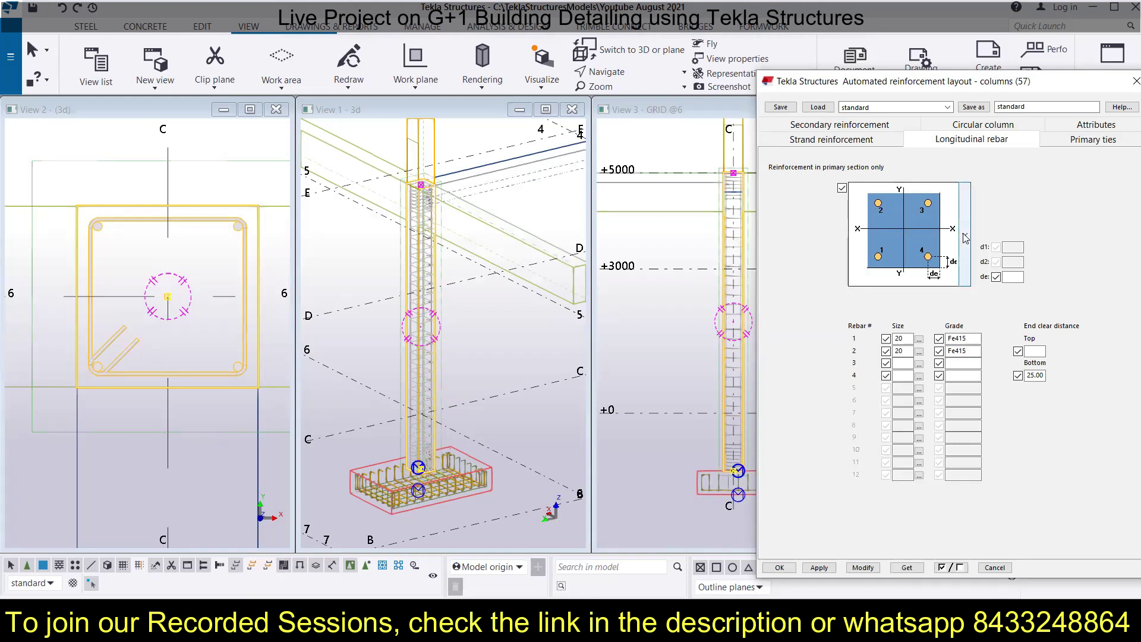
# Choose the eight-bar longitudinal layout with four corner bars and one bar at the middle of each side
pyautogui.click(964, 236)
pyautogui.scroll(-2, 933, 385)
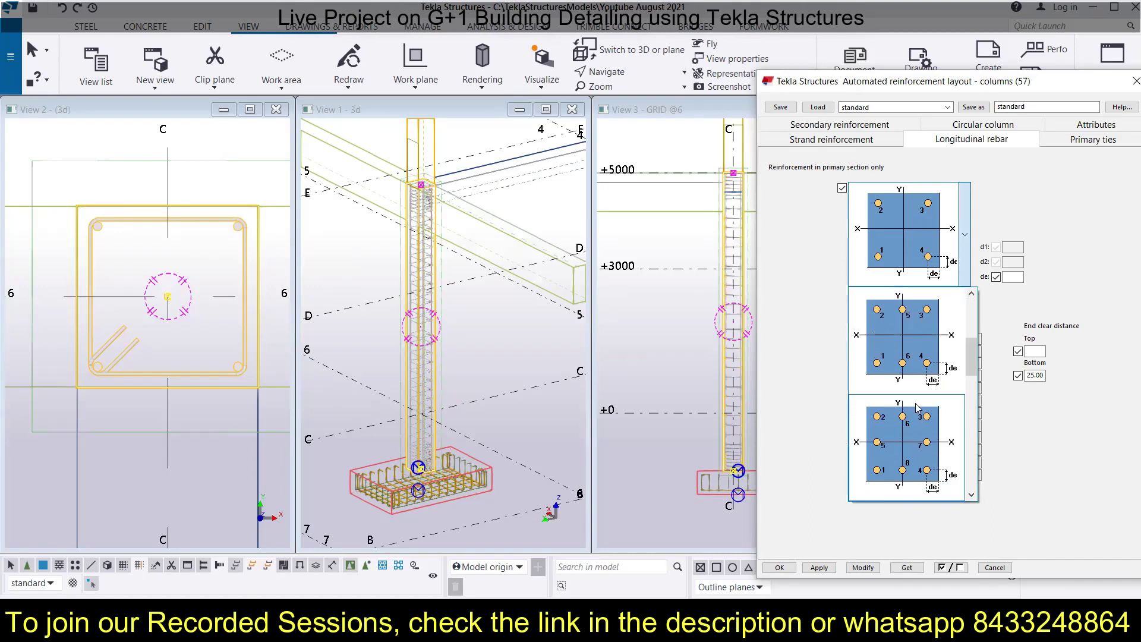
pyautogui.scroll(-2, 958, 414)
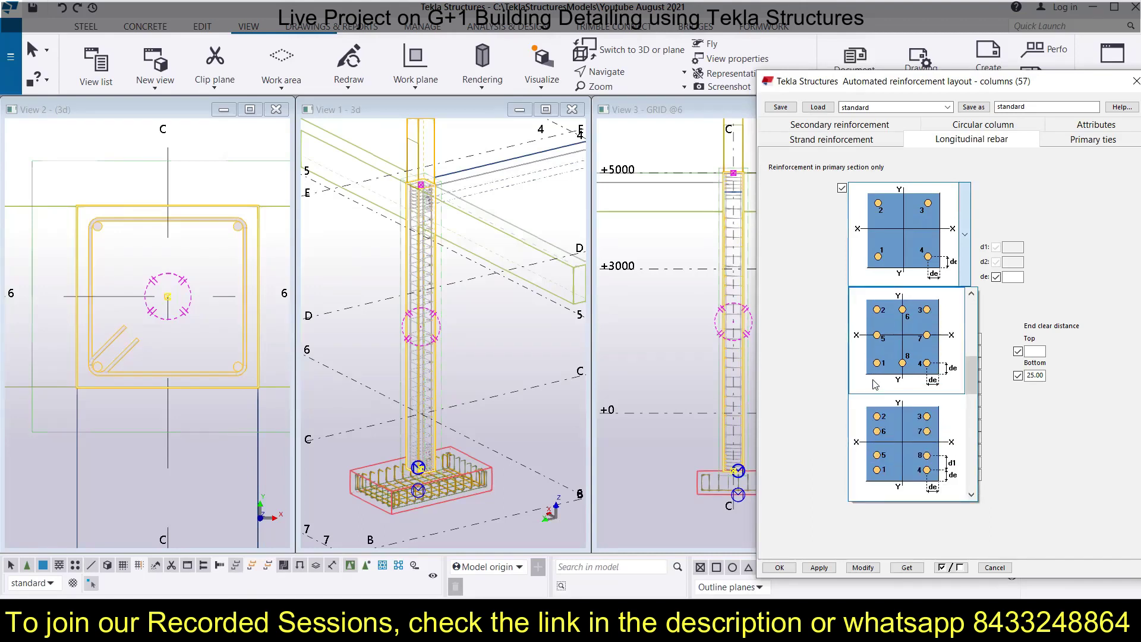
pyautogui.scroll(2, 884, 383)
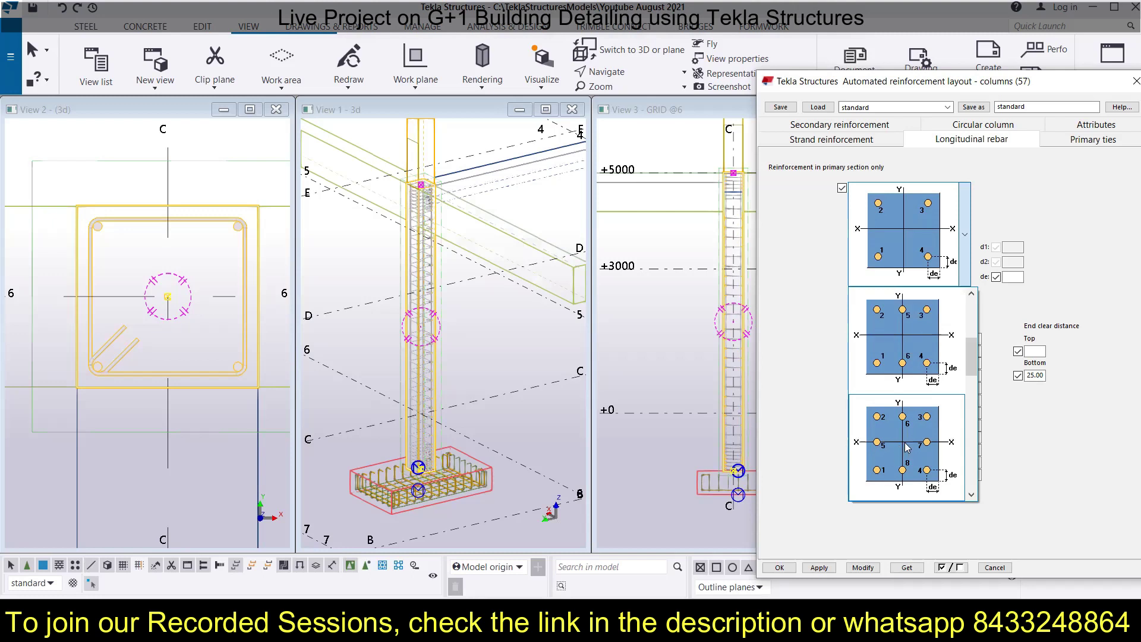
pyautogui.click(929, 448)
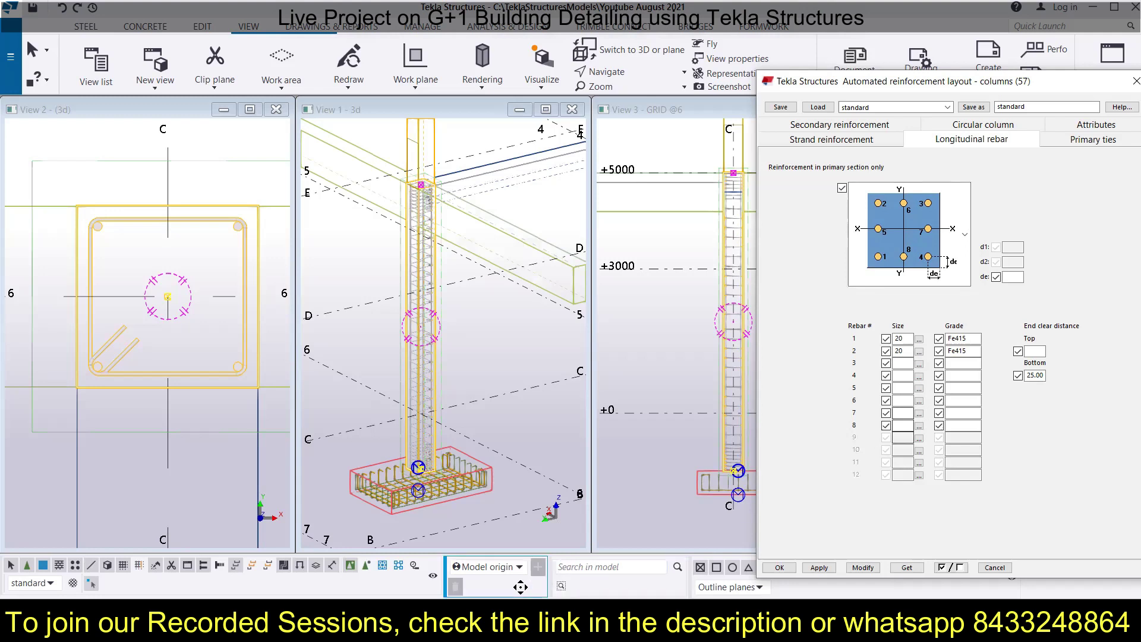
# Recheck the column schedule in Foxit PhantomPDF and set longitudinal rebars 1 and 2 to size 16 main bars of grade Fe500
pyautogui.hotkey('alt', 'Tab')
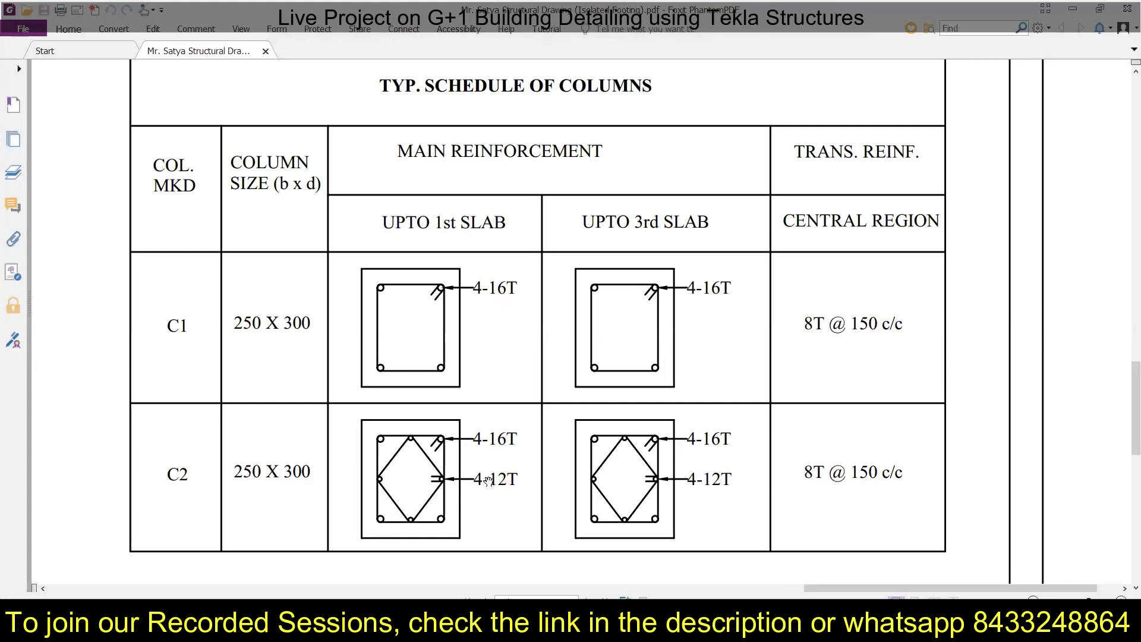
pyautogui.hotkey('alt', 'Tab')
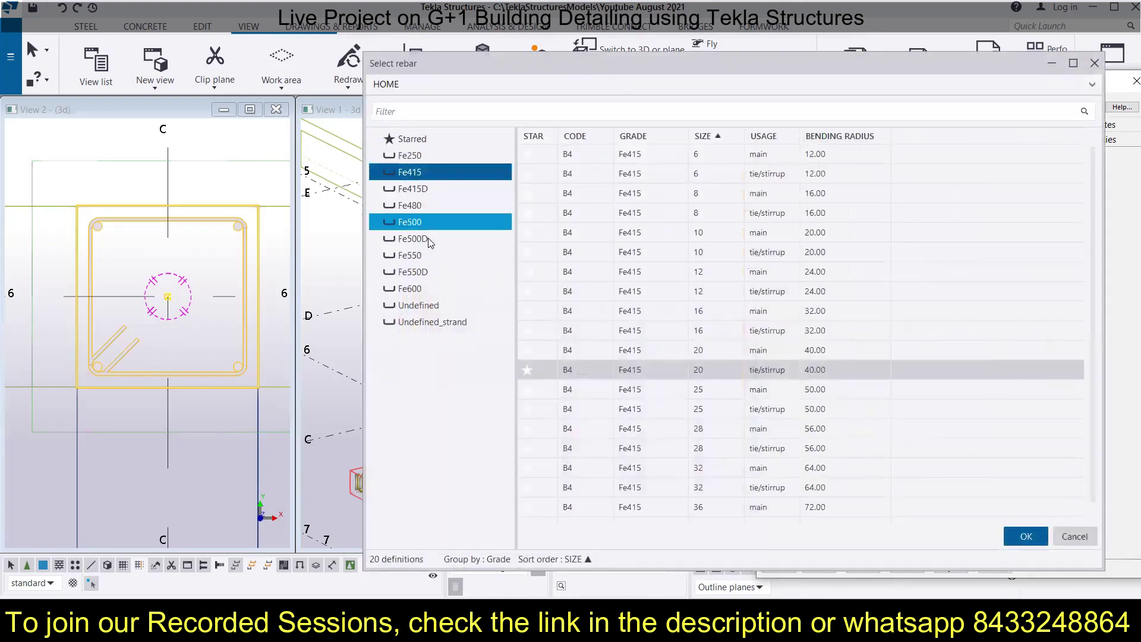
pyautogui.click(424, 223)
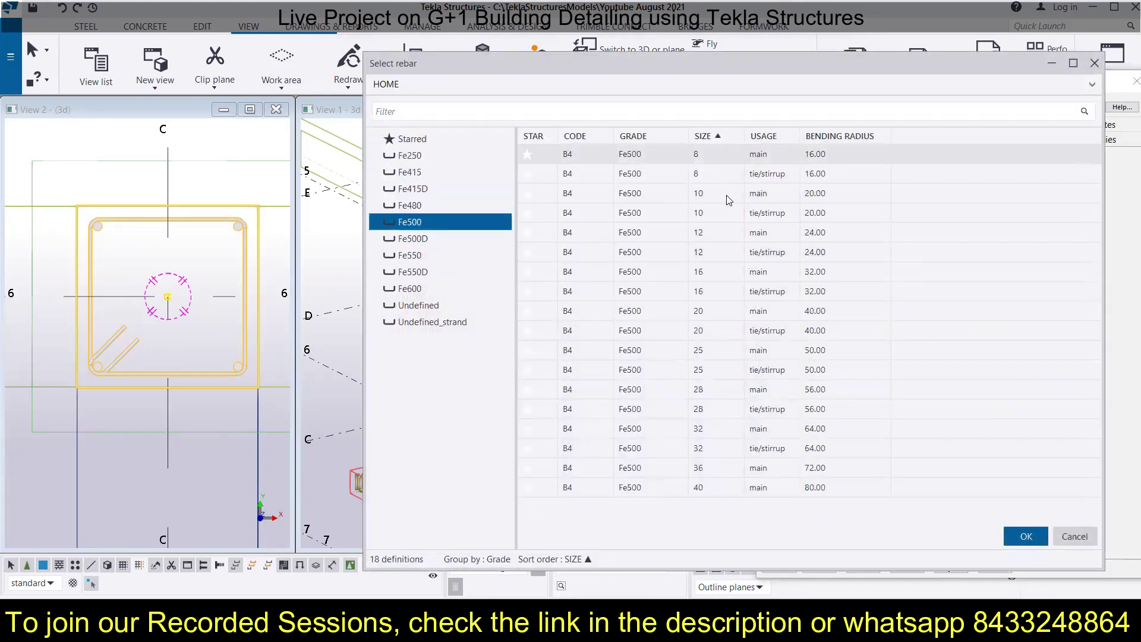
pyautogui.click(698, 275)
pyautogui.click(1025, 536)
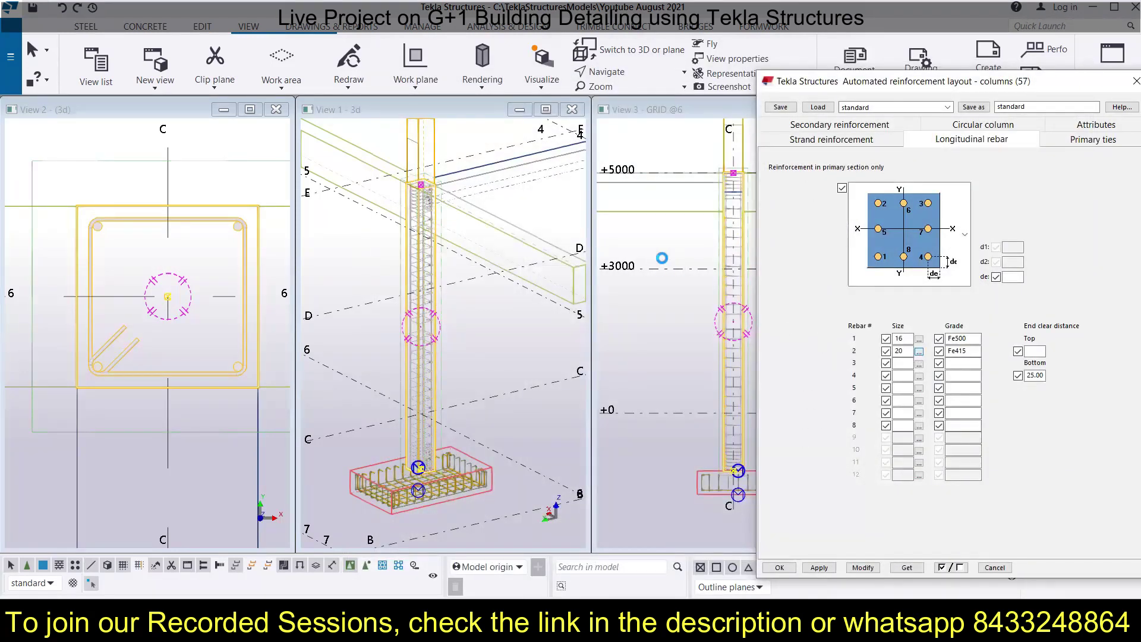
pyautogui.click(919, 351)
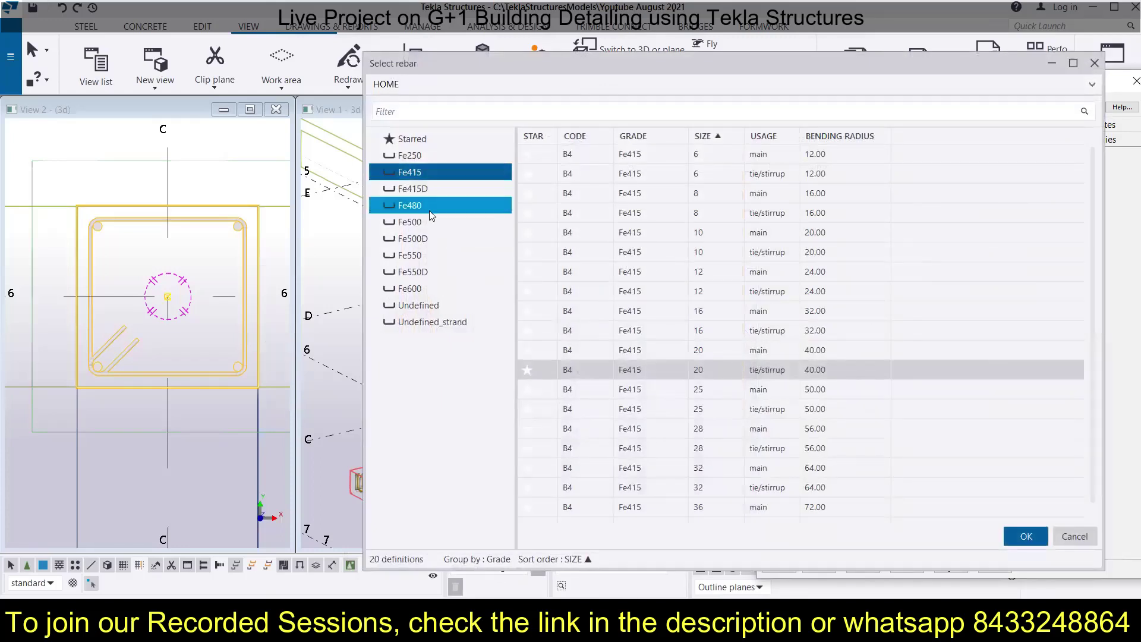
pyautogui.click(410, 222)
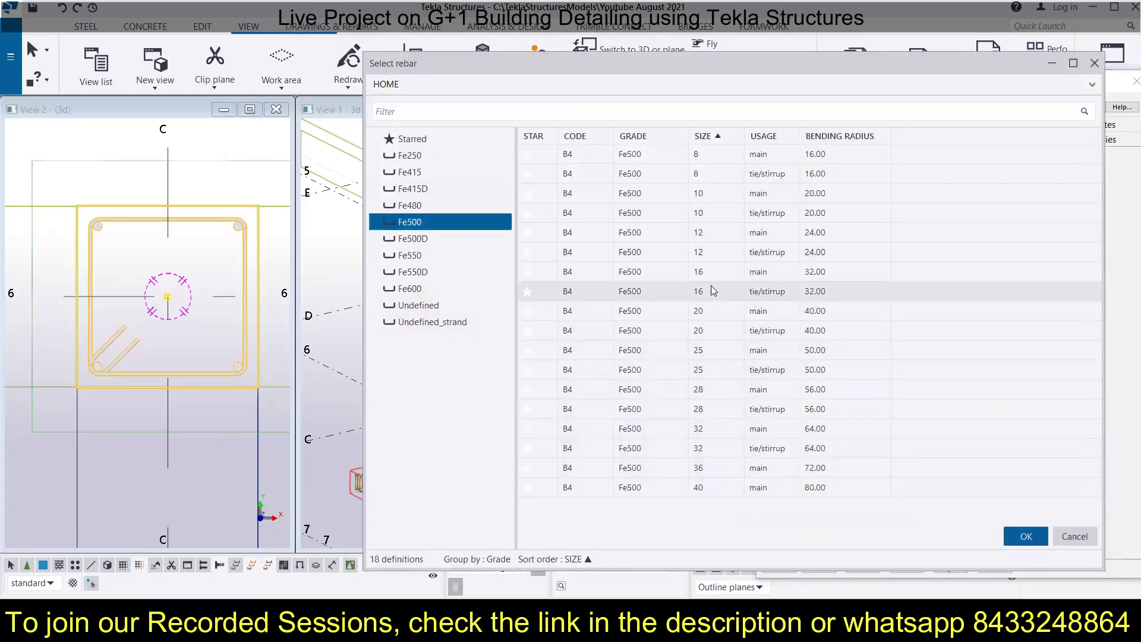
pyautogui.click(747, 273)
pyautogui.click(1040, 542)
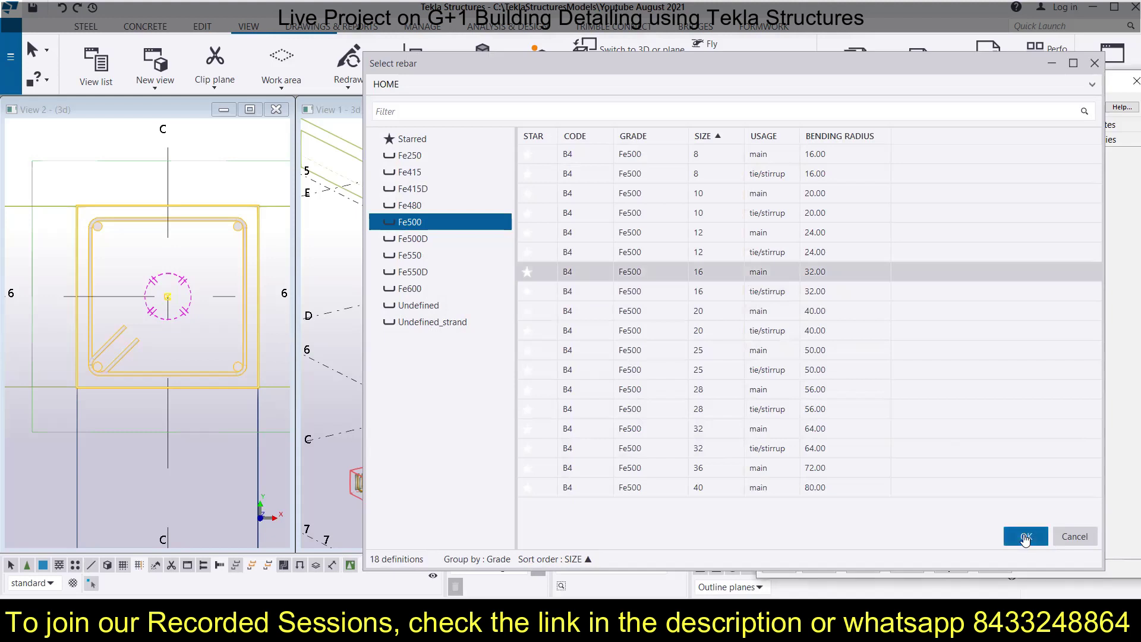
# Set longitudinal rebars 3 and 4 to size 16 main bars of grade Fe500
pyautogui.click(918, 363)
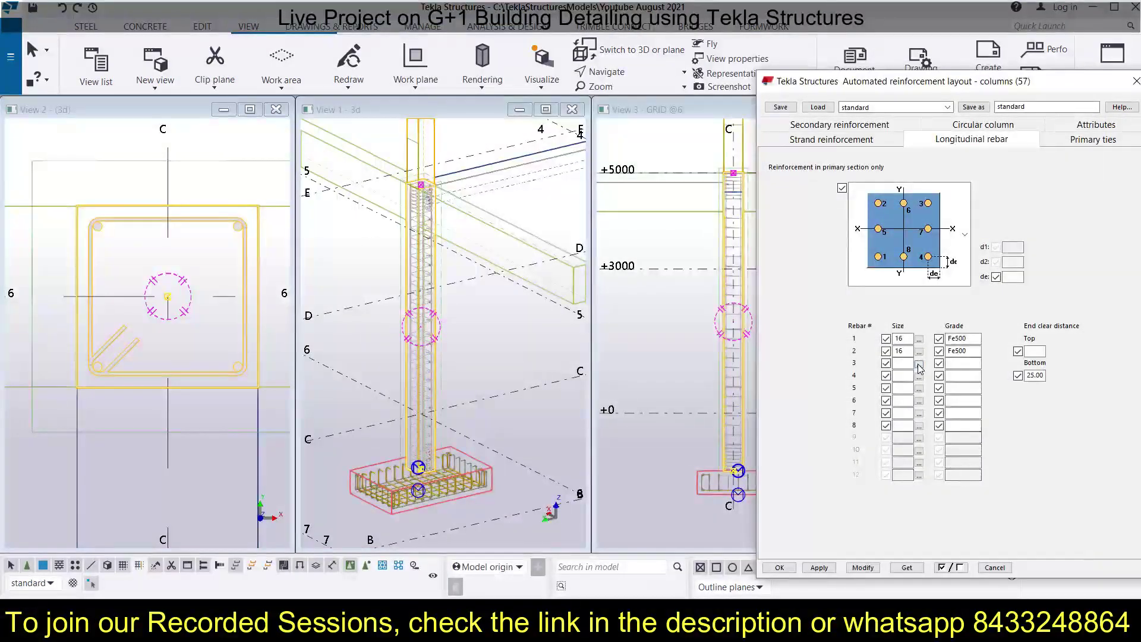
pyautogui.click(413, 222)
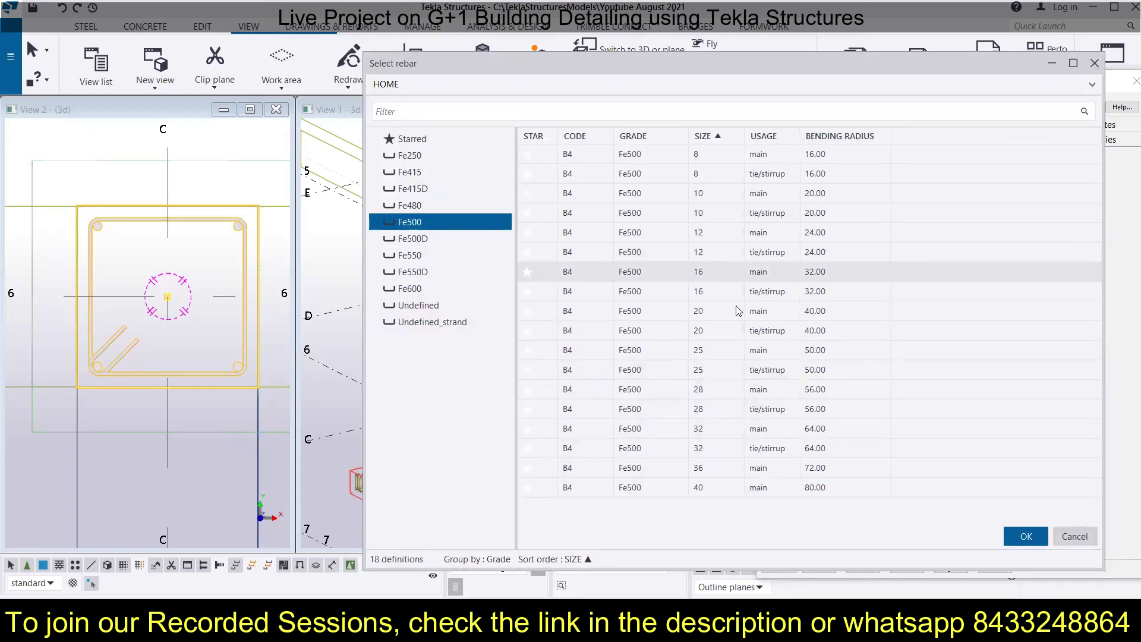
pyautogui.click(1026, 536)
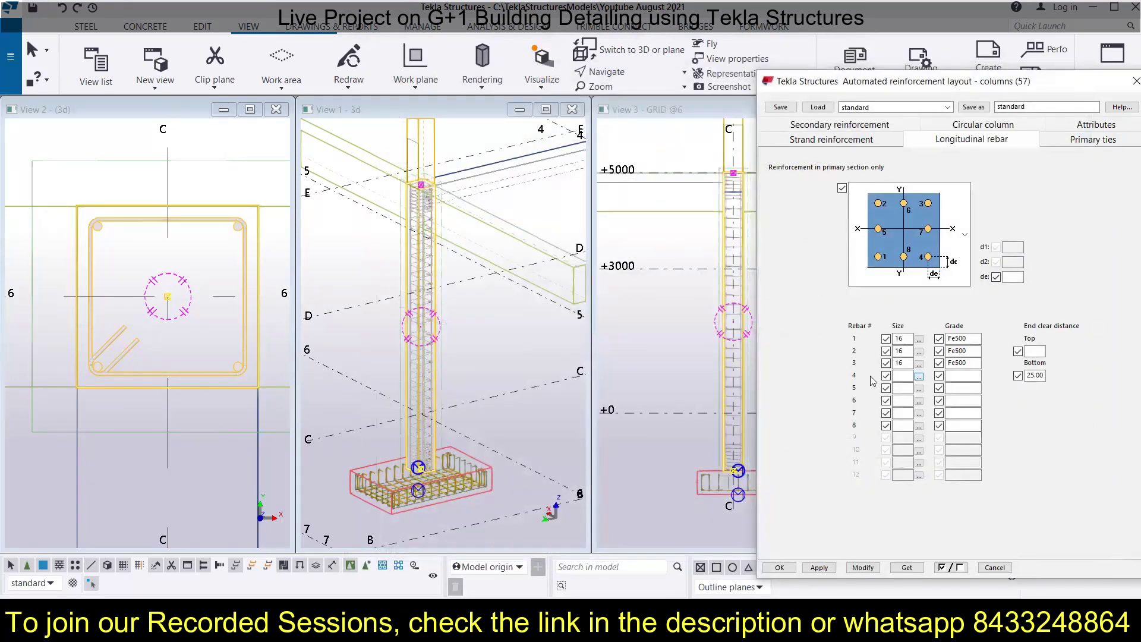
pyautogui.click(390, 222)
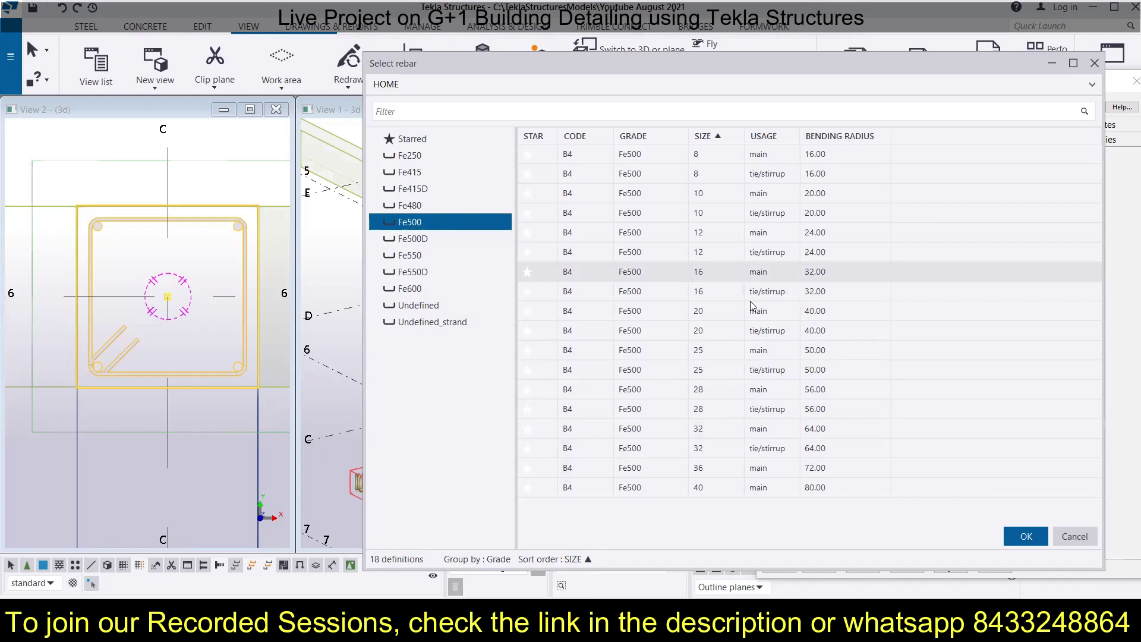
pyautogui.click(751, 272)
pyautogui.click(1026, 536)
# Set longitudinal rebars 5 and 6 to size 12 main bars of grade Fe500
pyautogui.click(919, 390)
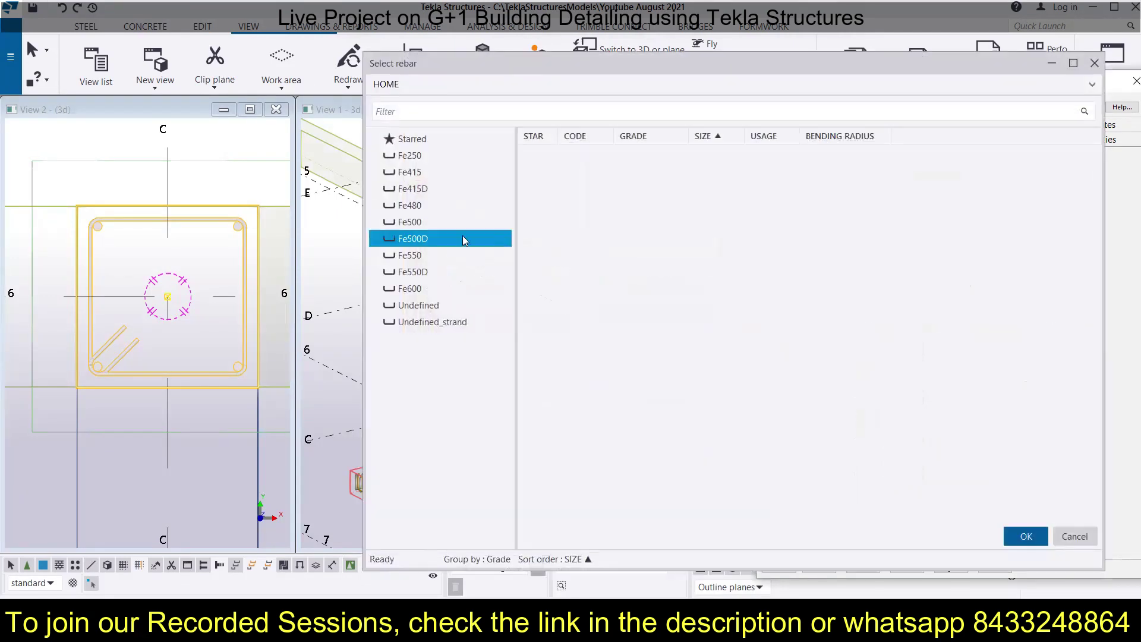
pyautogui.click(427, 221)
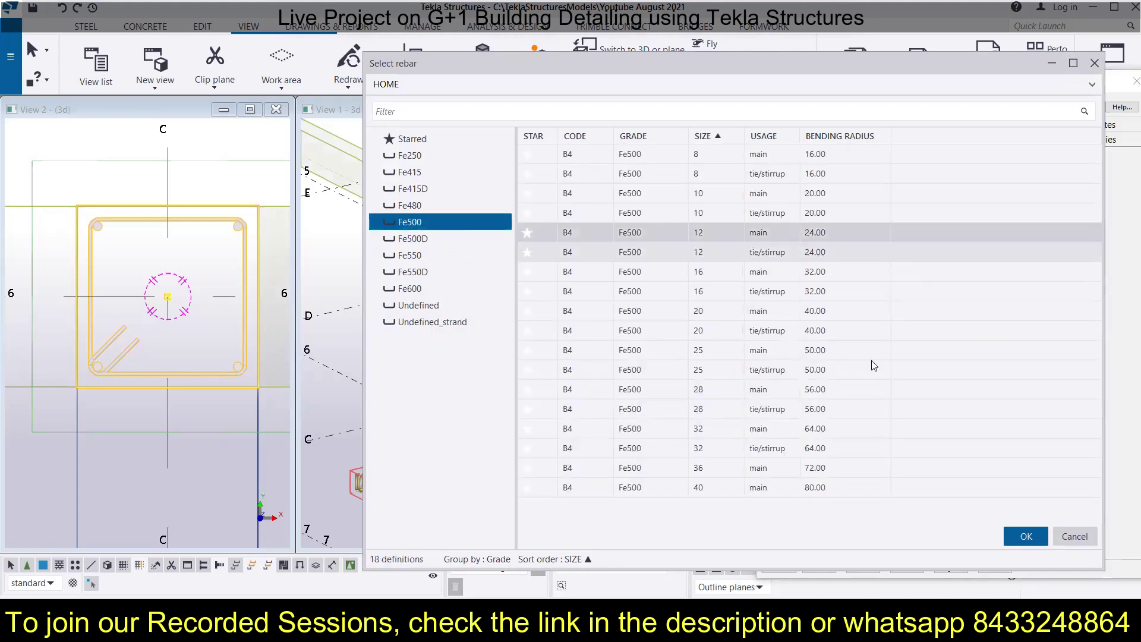
pyautogui.click(1025, 536)
pyautogui.click(919, 401)
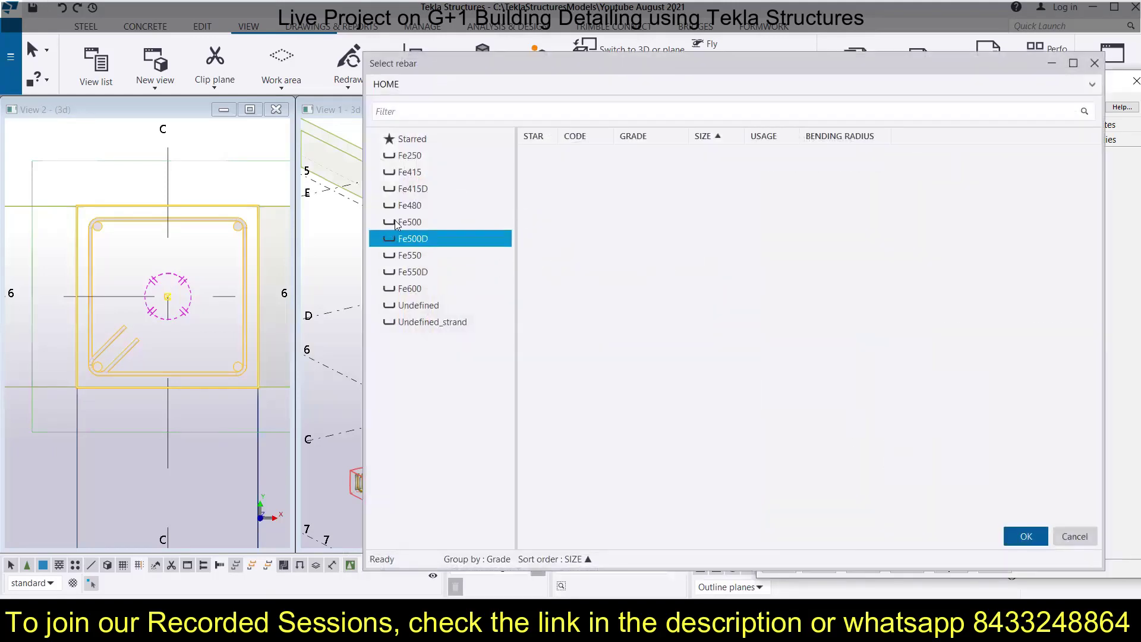
pyautogui.click(394, 221)
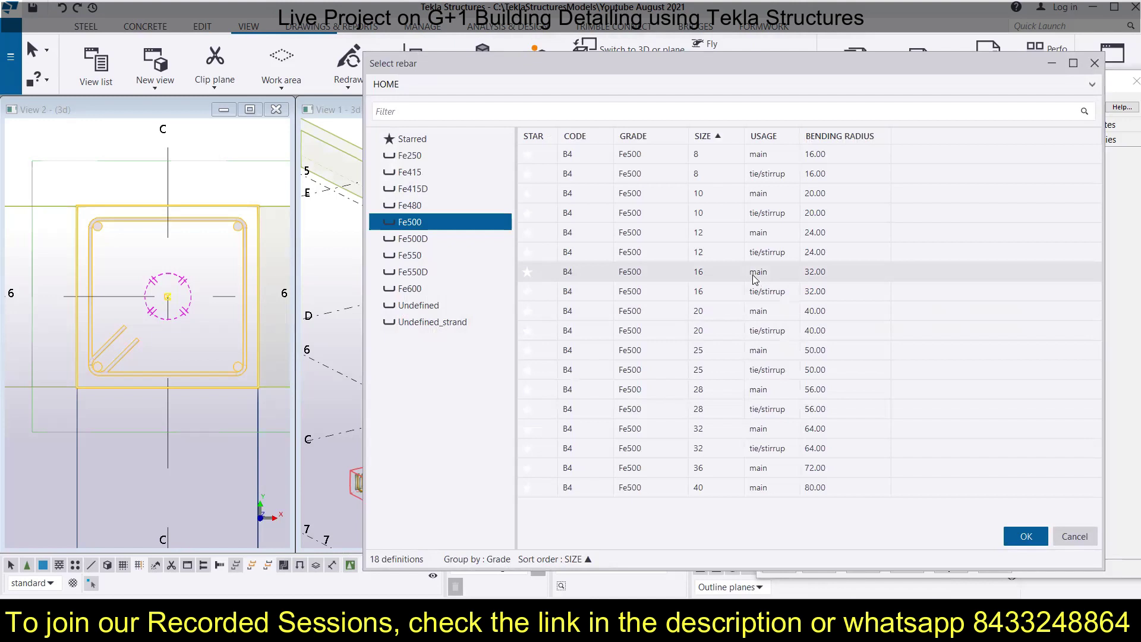
pyautogui.click(751, 234)
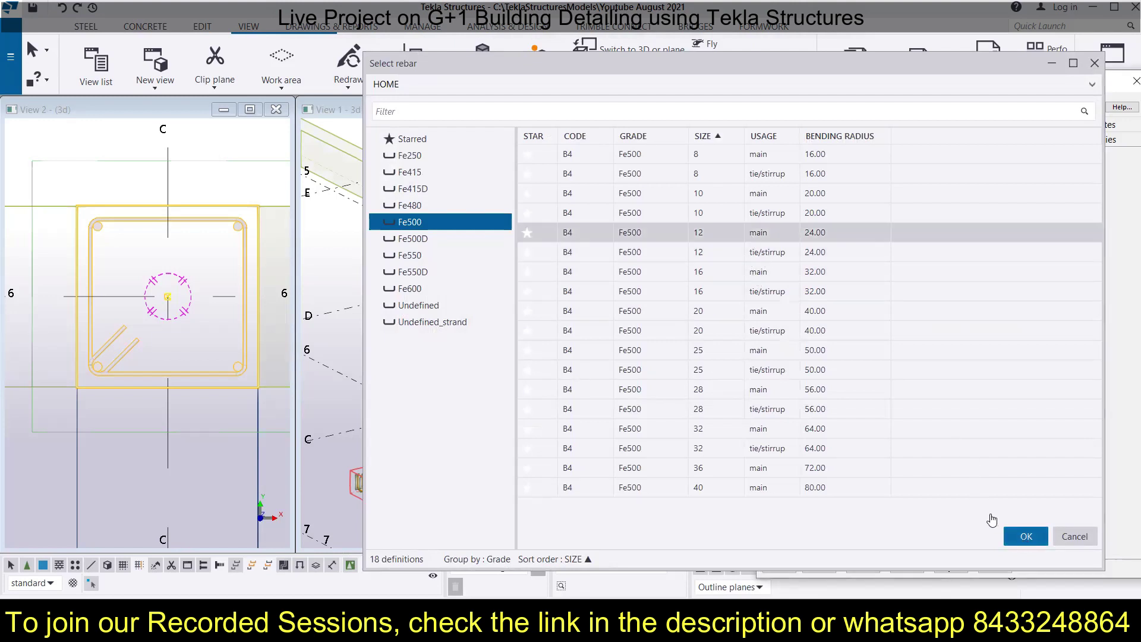
pyautogui.click(1025, 536)
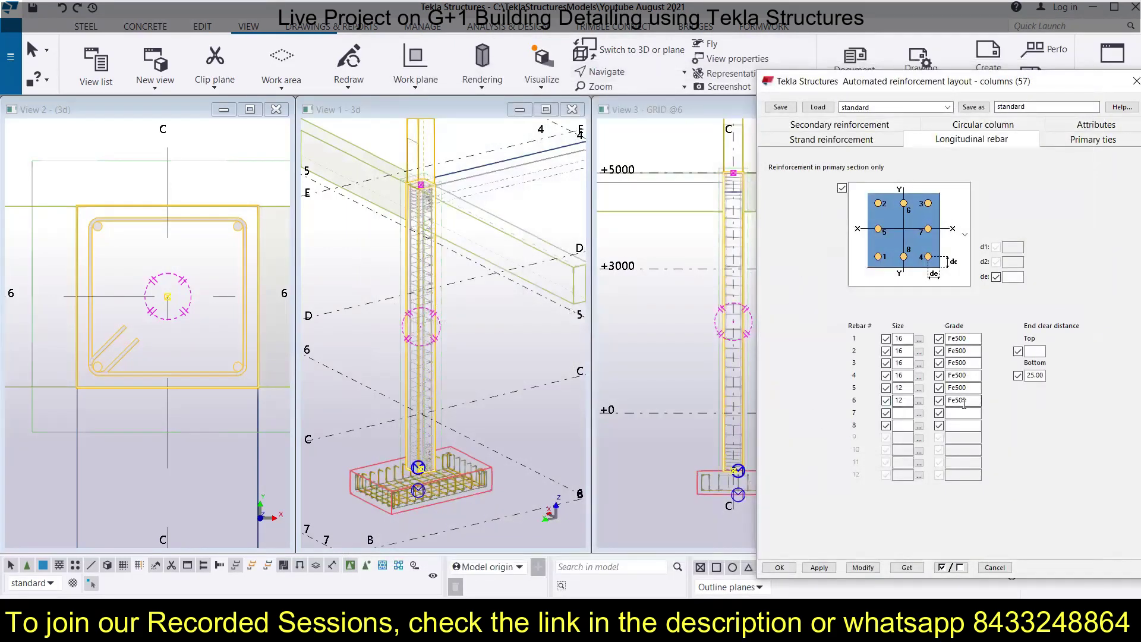
# Set longitudinal rebars 7 and 8 to size 12 main bars of grade Fe500
pyautogui.click(919, 414)
pyautogui.click(432, 223)
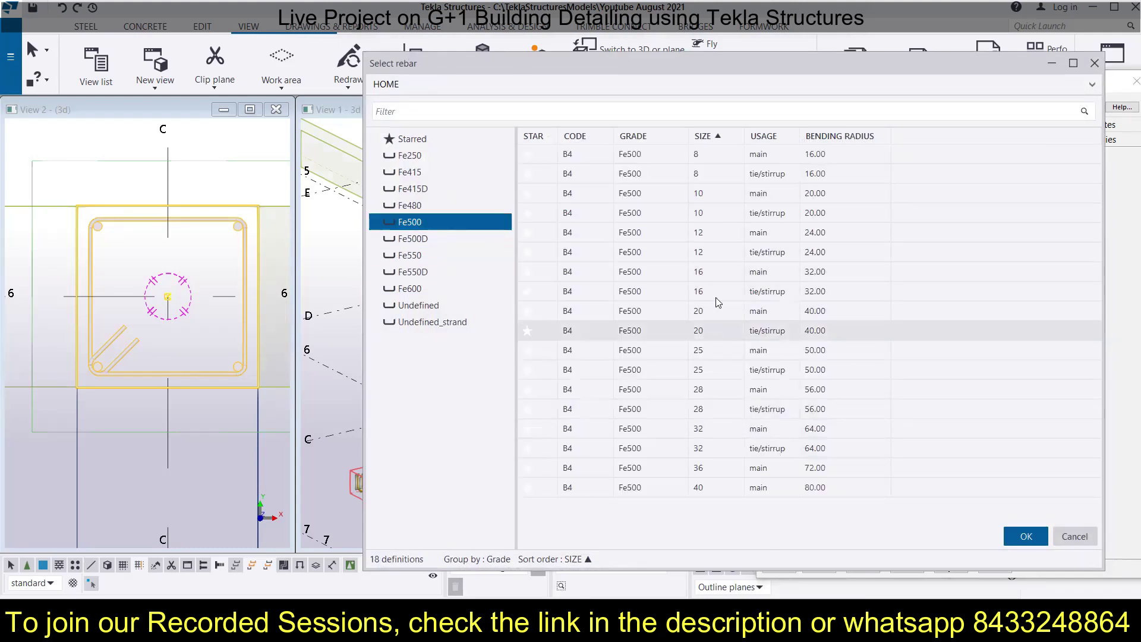
pyautogui.click(720, 233)
pyautogui.click(1026, 536)
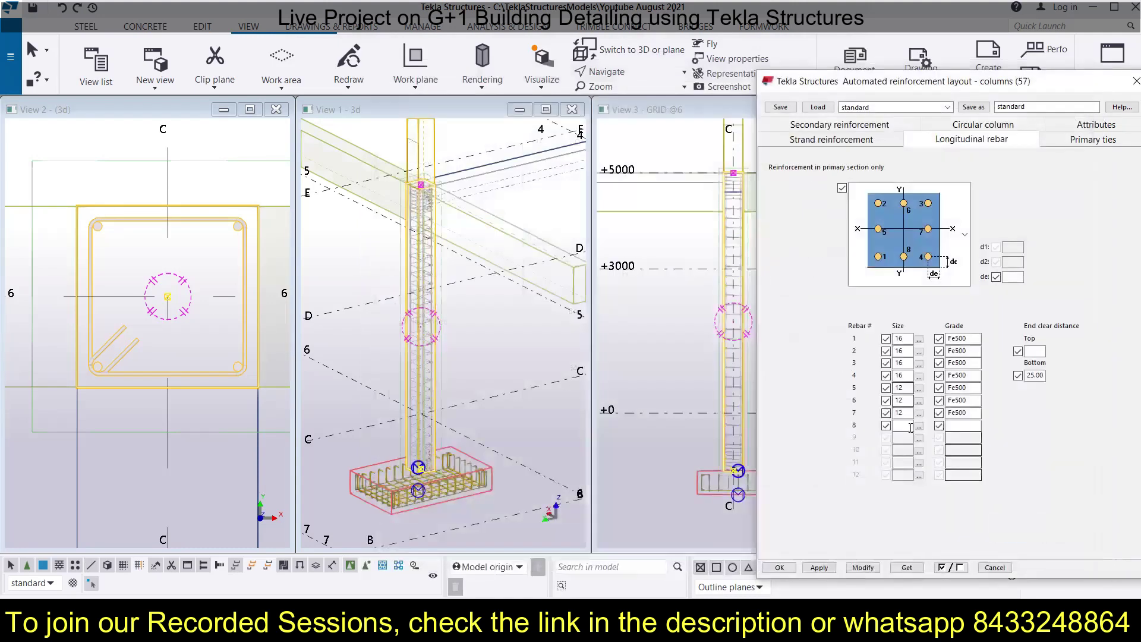
pyautogui.click(919, 426)
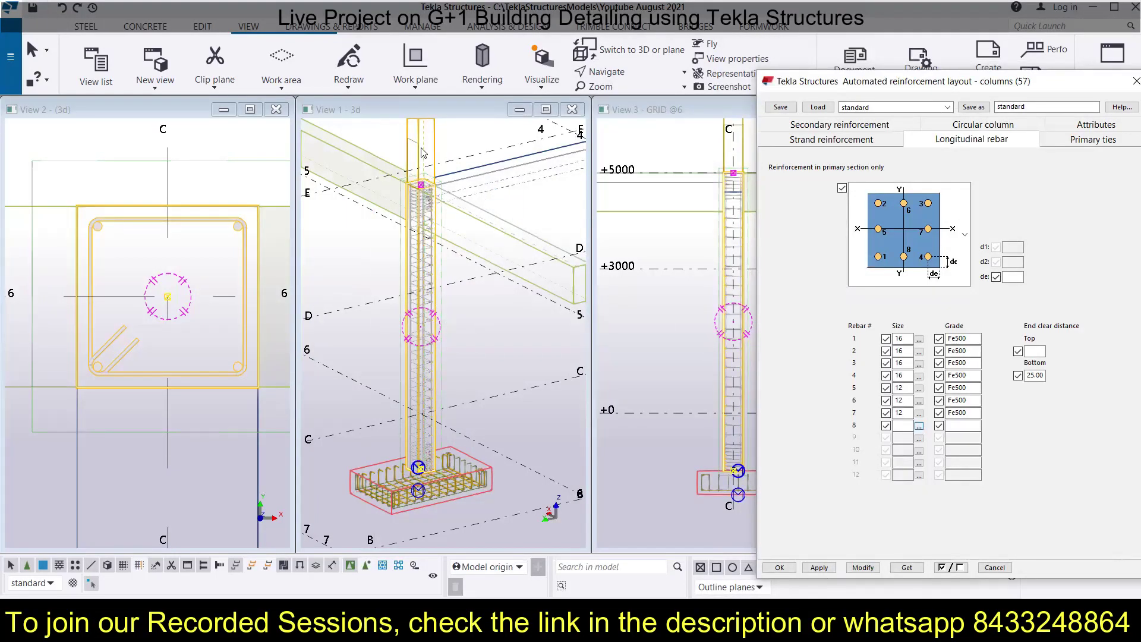
pyautogui.click(409, 222)
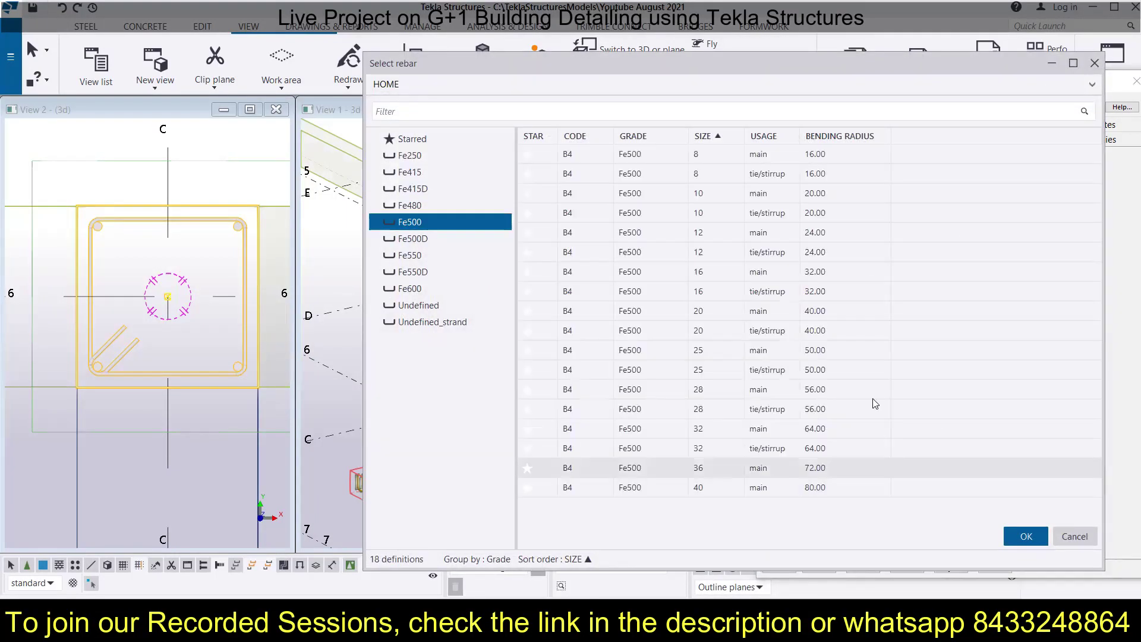
pyautogui.click(738, 235)
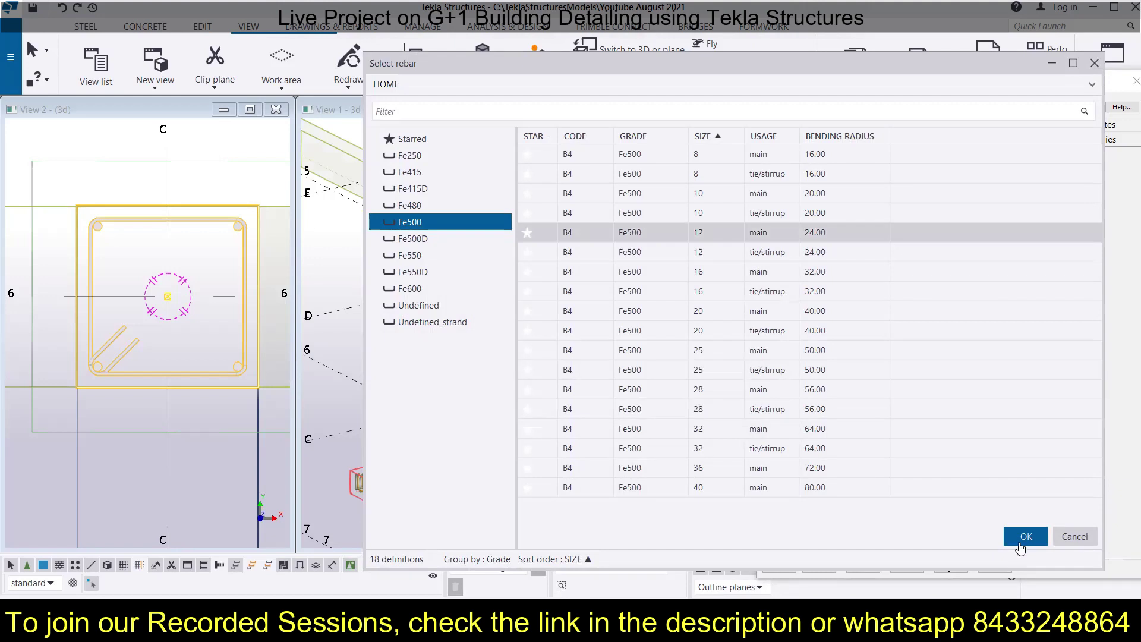
pyautogui.click(1019, 545)
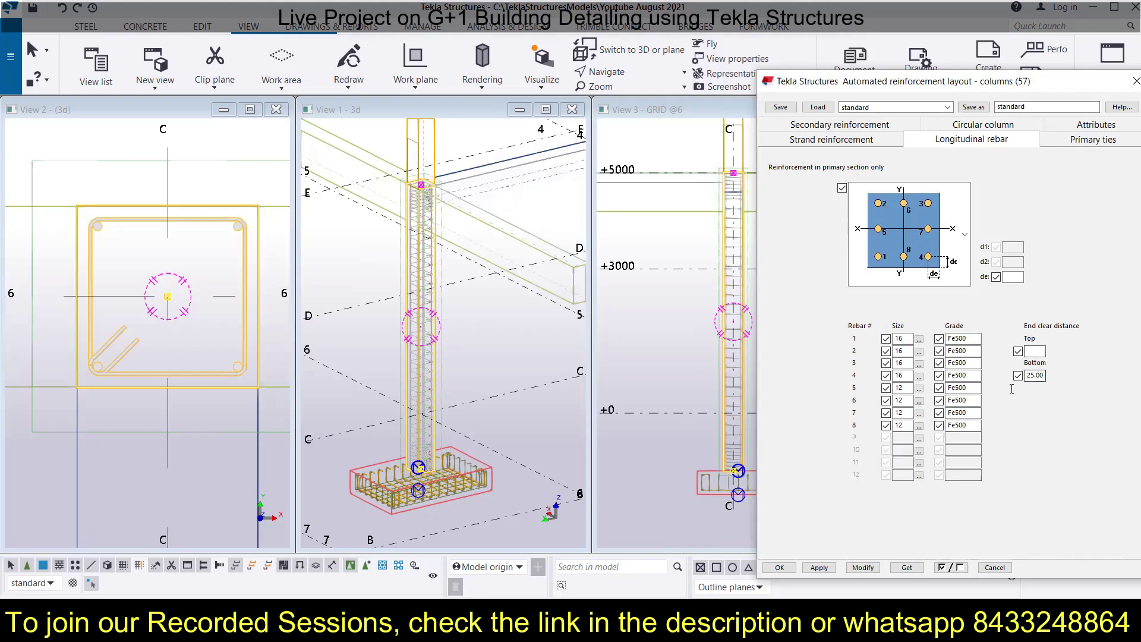
# Set the bottom end clear distance of the longitudinal rebars to 0 and apply the modified layout to the column
pyautogui.scroll(3, 410, 482)
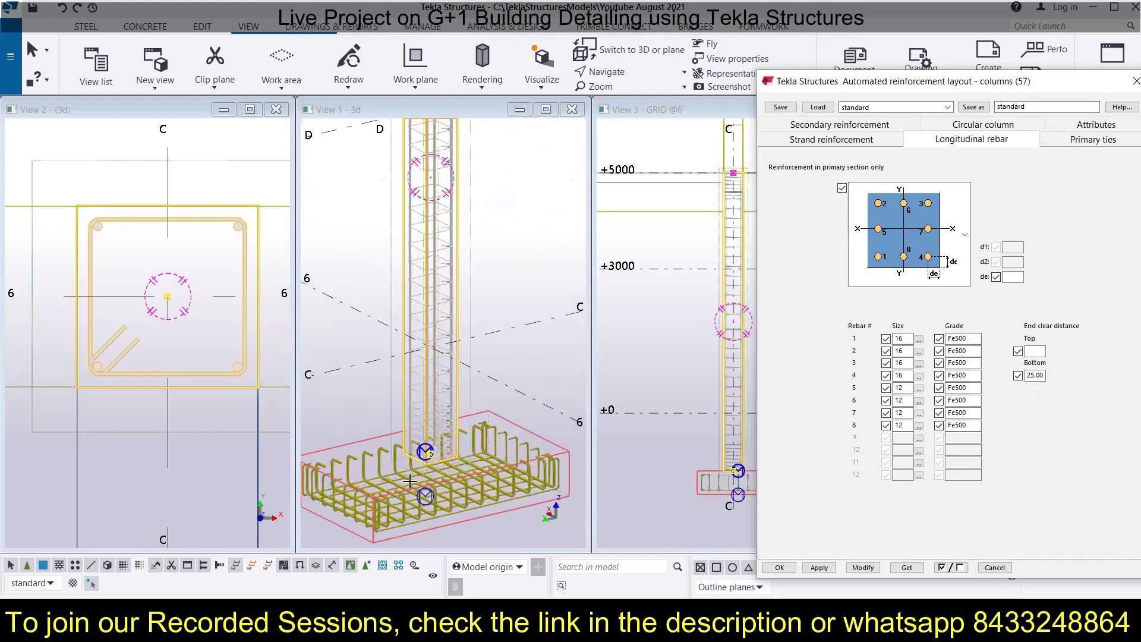
pyautogui.moveTo(1009, 375); pyautogui.dragTo(1008, 375)
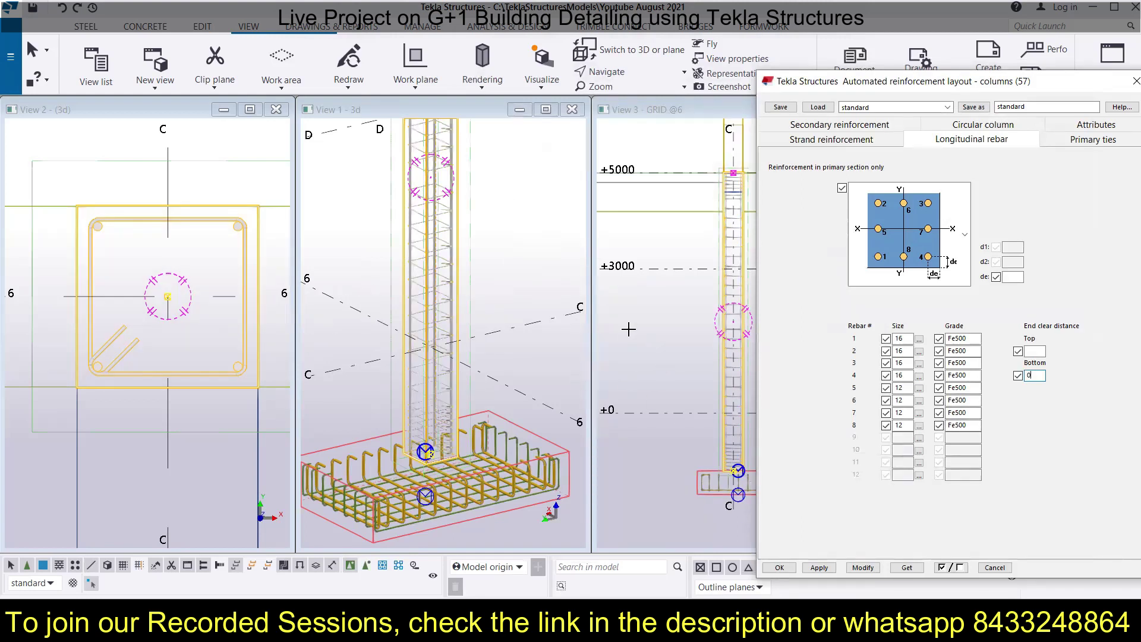
pyautogui.scroll(-2, 723, 449)
pyautogui.scroll(8, 723, 449)
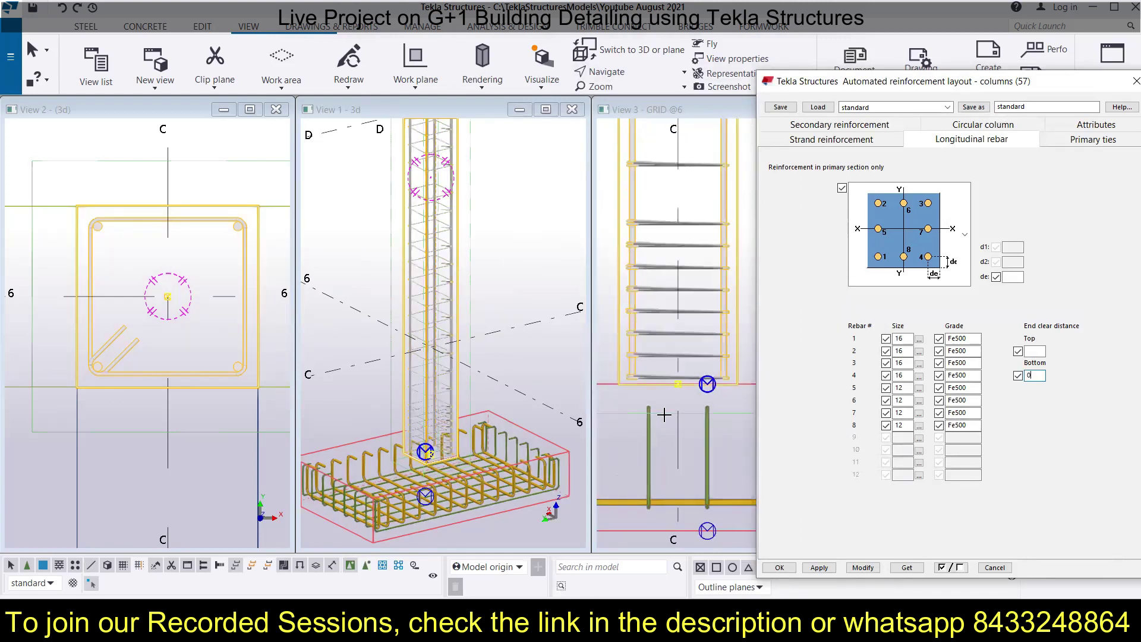
pyautogui.scroll(-3, 621, 396)
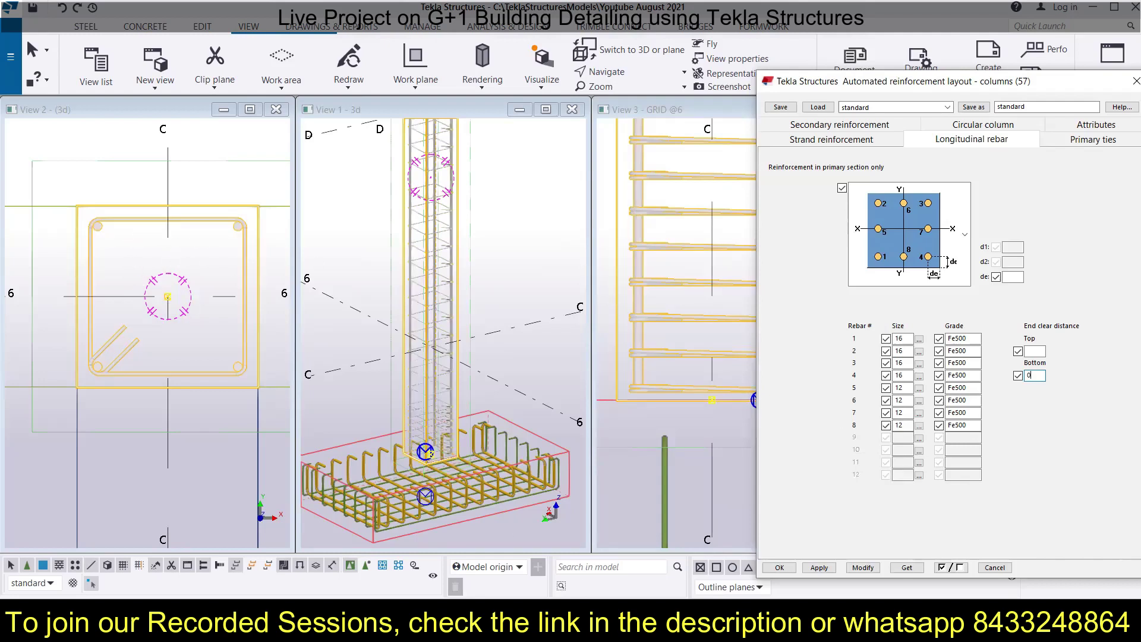
pyautogui.click(862, 569)
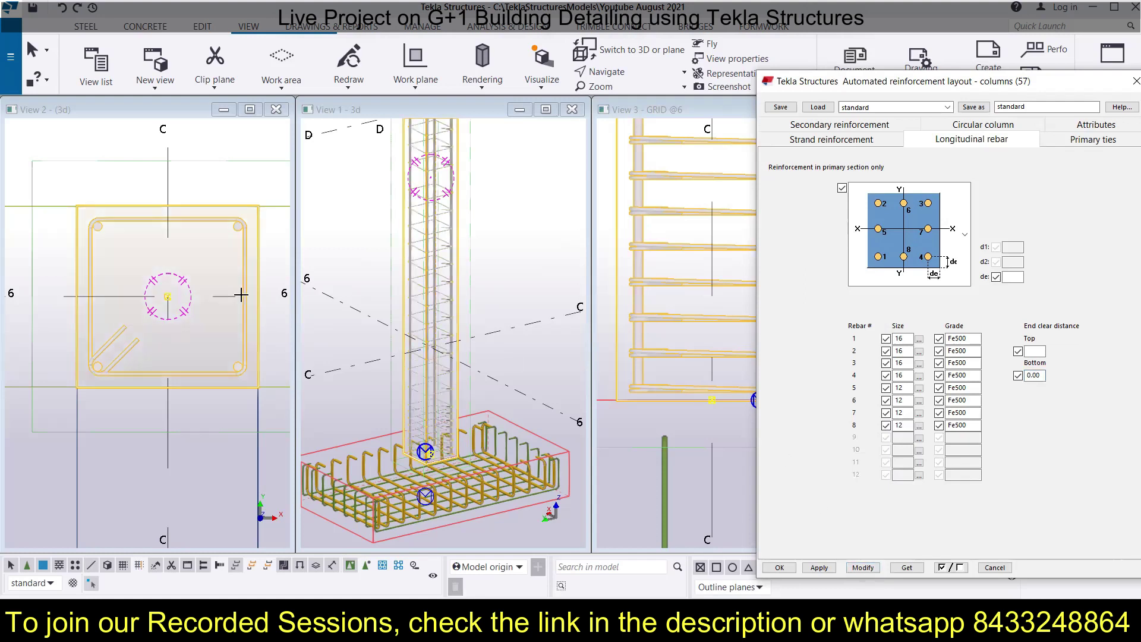
pyautogui.click(698, 321)
pyautogui.click(862, 568)
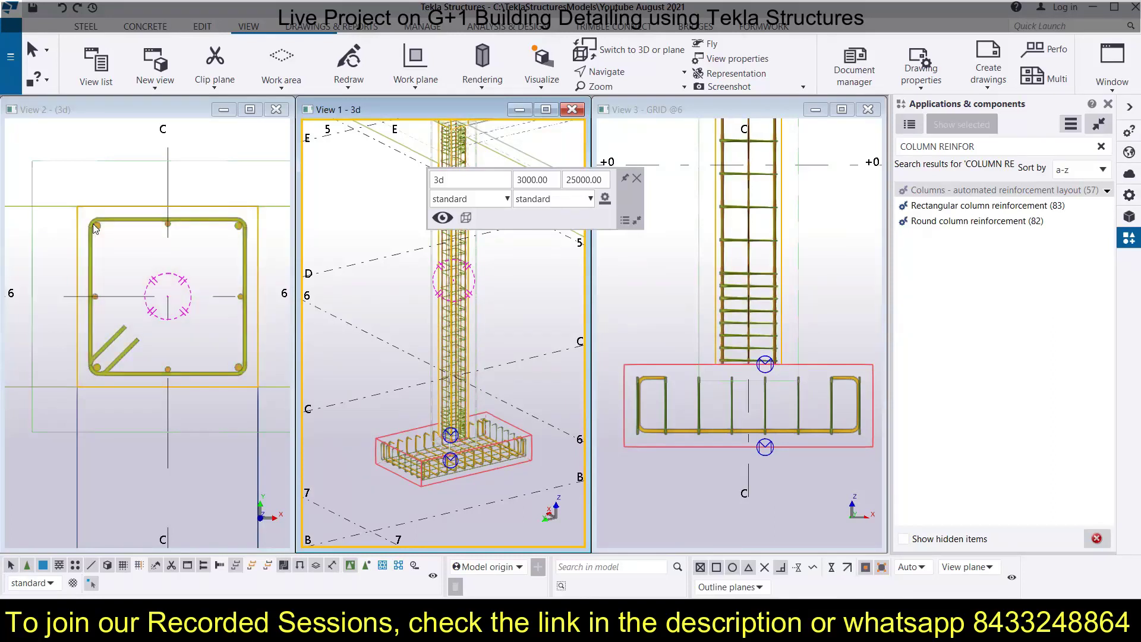
# Reopen the automated column reinforcement layout and set the longitudinal rebars' top end clear distance to 200
pyautogui.scroll(2, 97, 232)
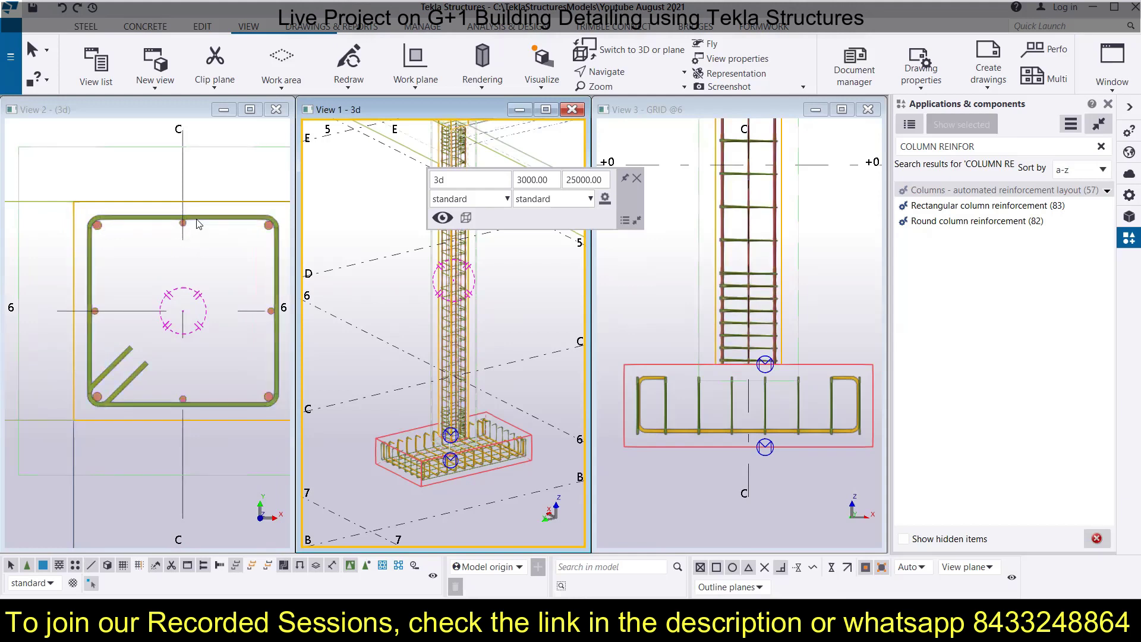
pyautogui.scroll(-1, 166, 278)
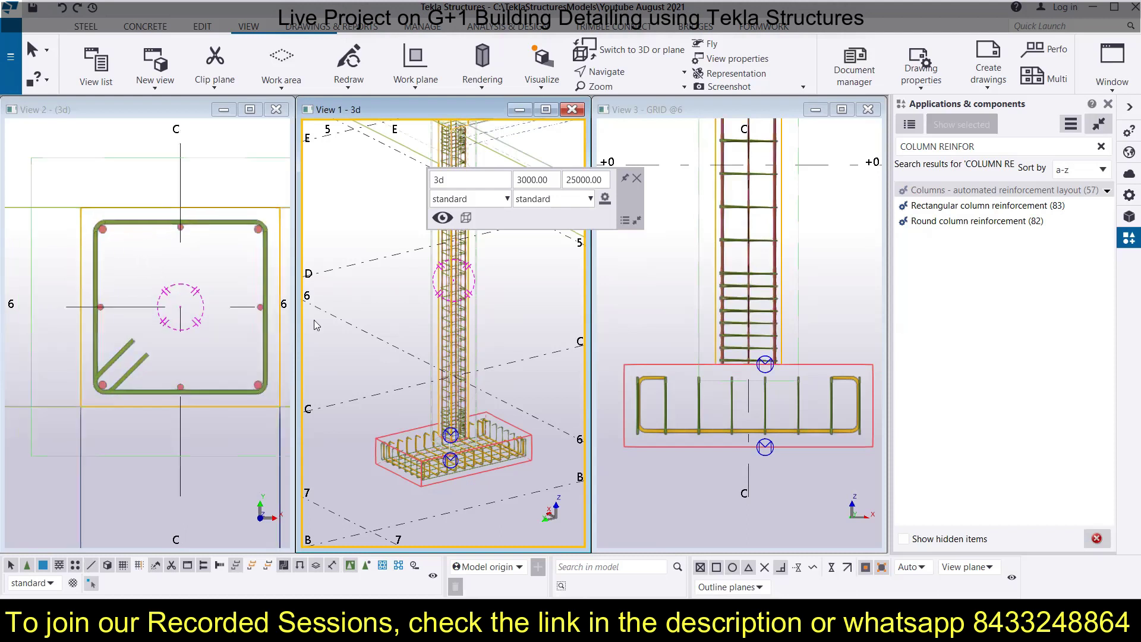
pyautogui.scroll(2, 802, 364)
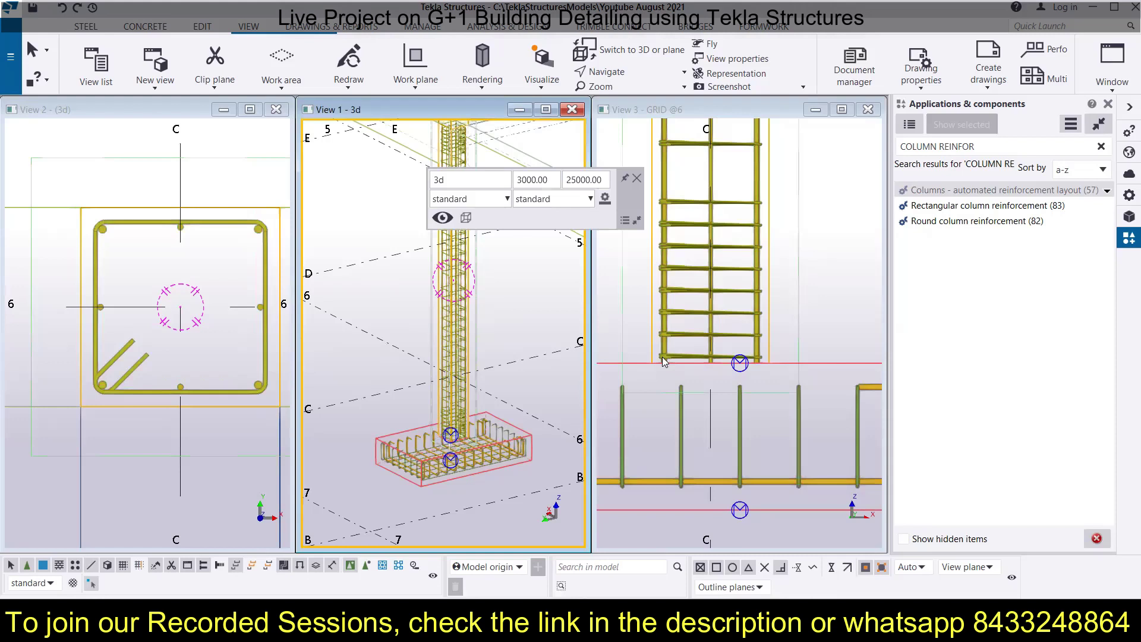
pyautogui.scroll(-2, 663, 355)
pyautogui.scroll(-2, 516, 316)
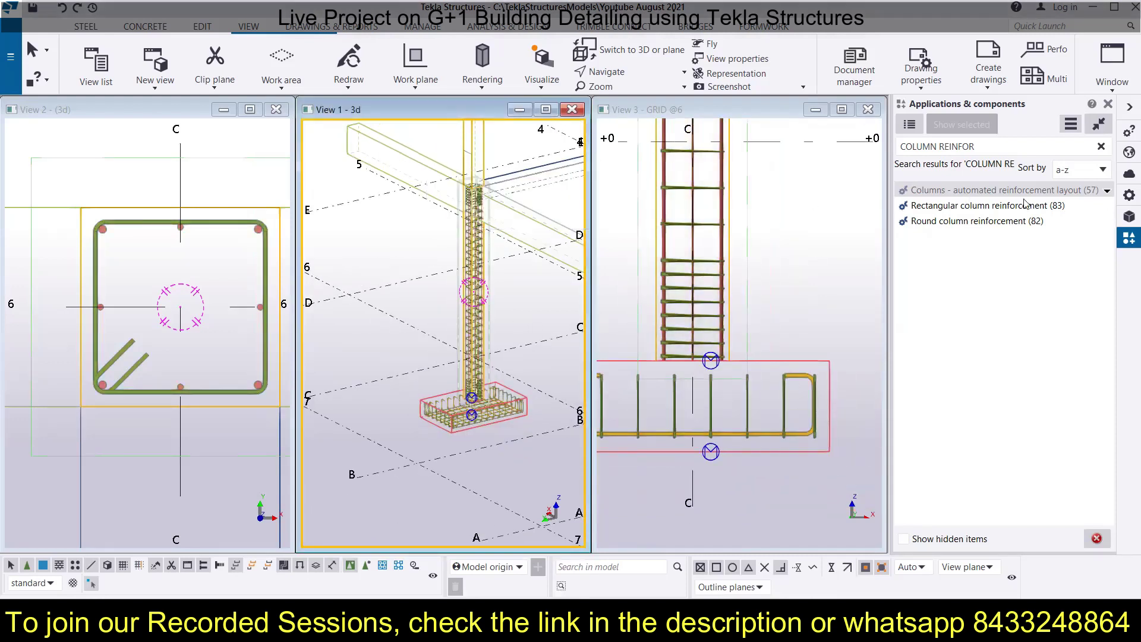
pyautogui.doubleClick(983, 196)
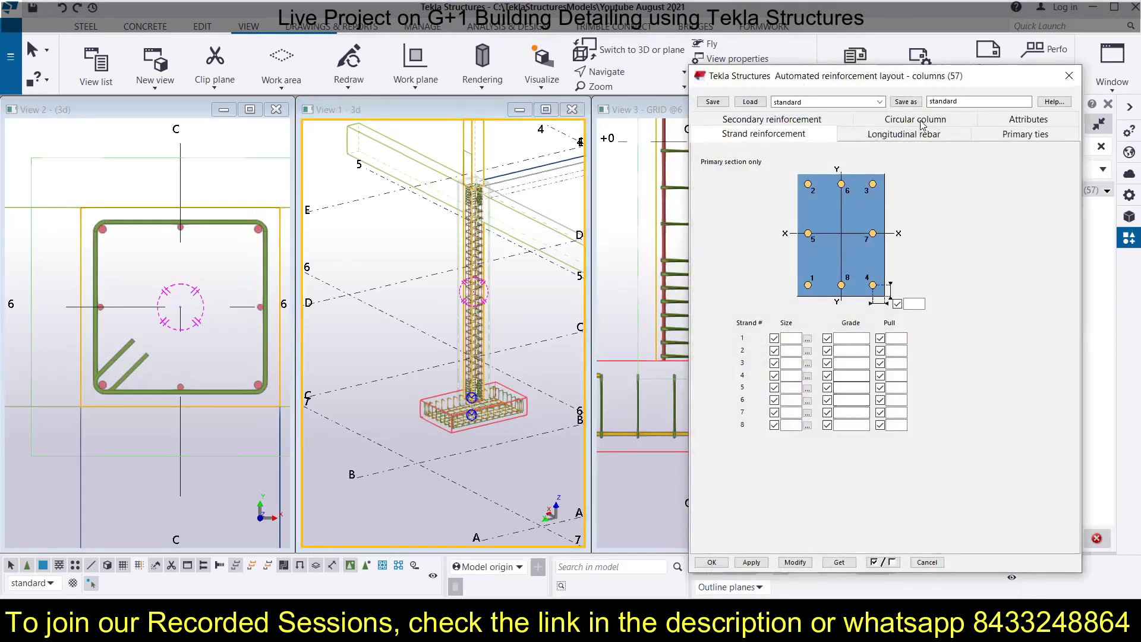
pyautogui.click(887, 136)
pyautogui.click(966, 345)
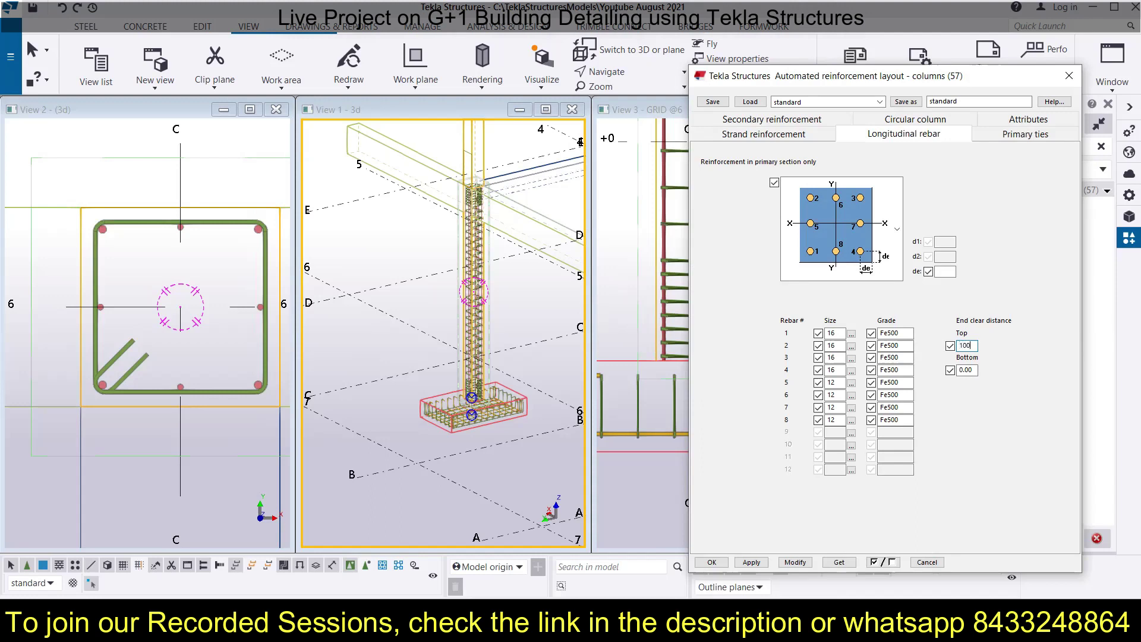
pyautogui.press('BackSpace')
pyautogui.press('BackSpace')
pyautogui.press('BackSpace')
pyautogui.click(794, 562)
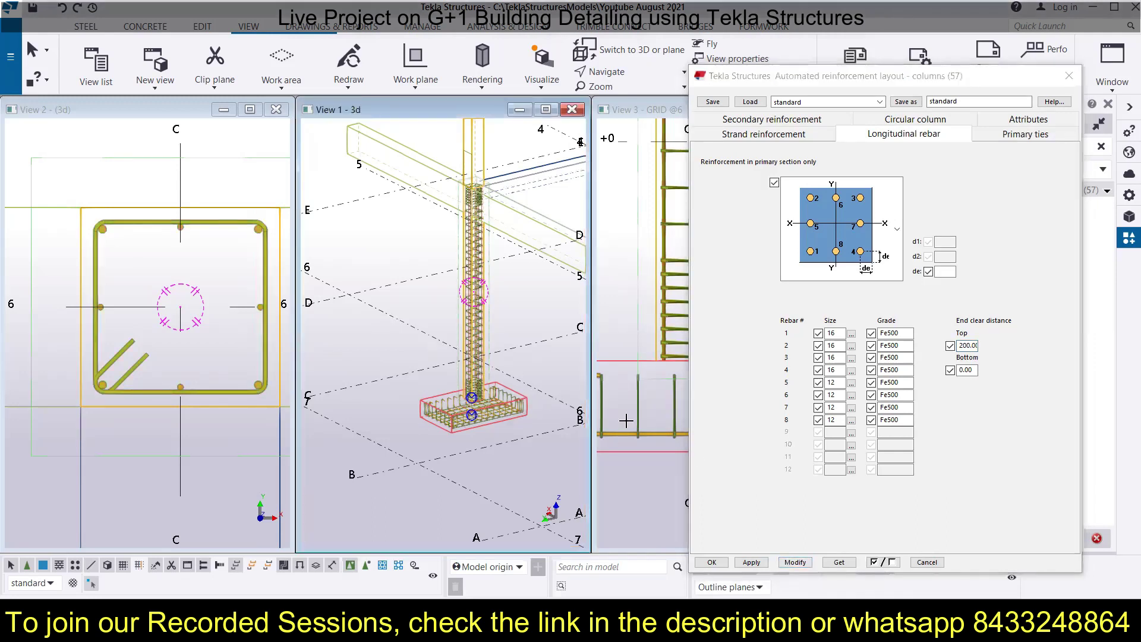
pyautogui.click(794, 562)
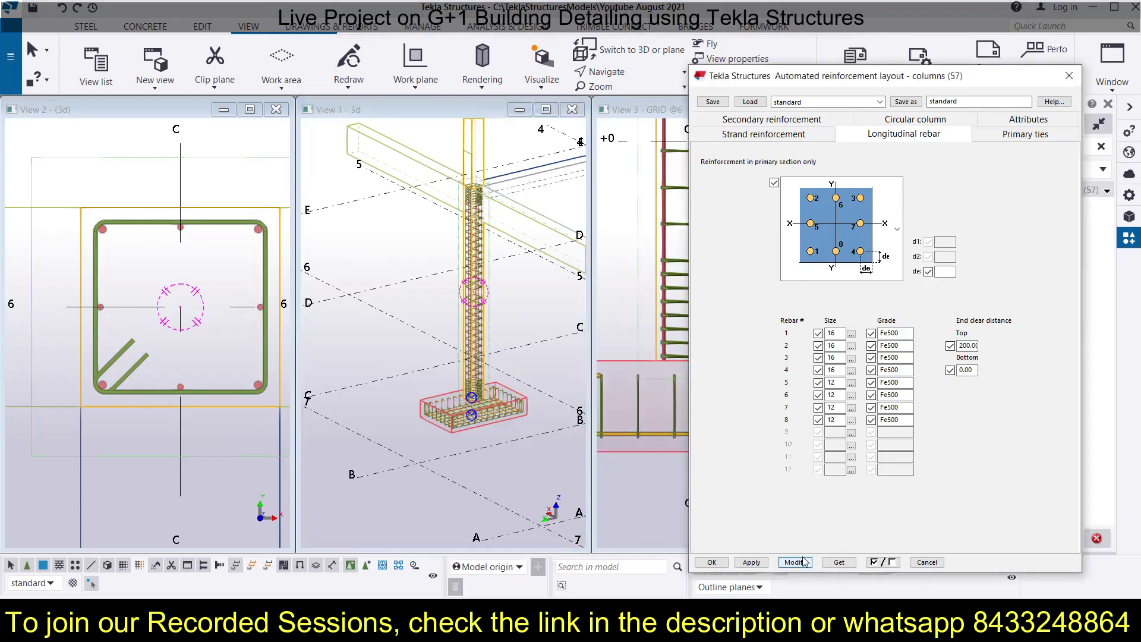
# Reopen the layout settings from the reinforcement component placed in the column and apply them to it
pyautogui.click(1069, 76)
pyautogui.doubleClick(720, 256)
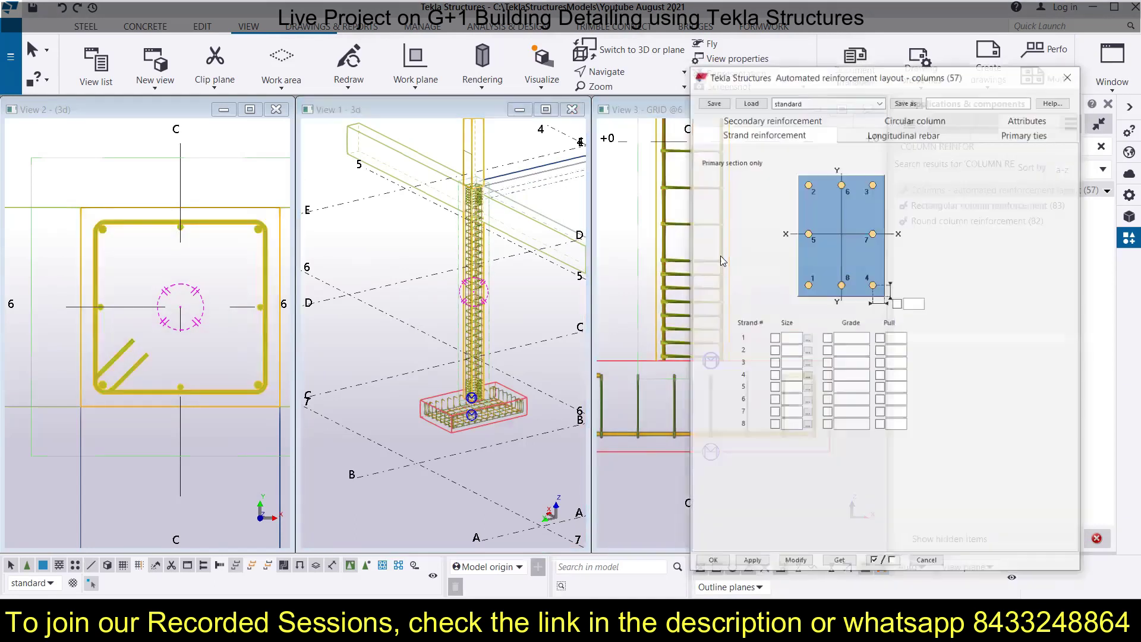
pyautogui.click(795, 562)
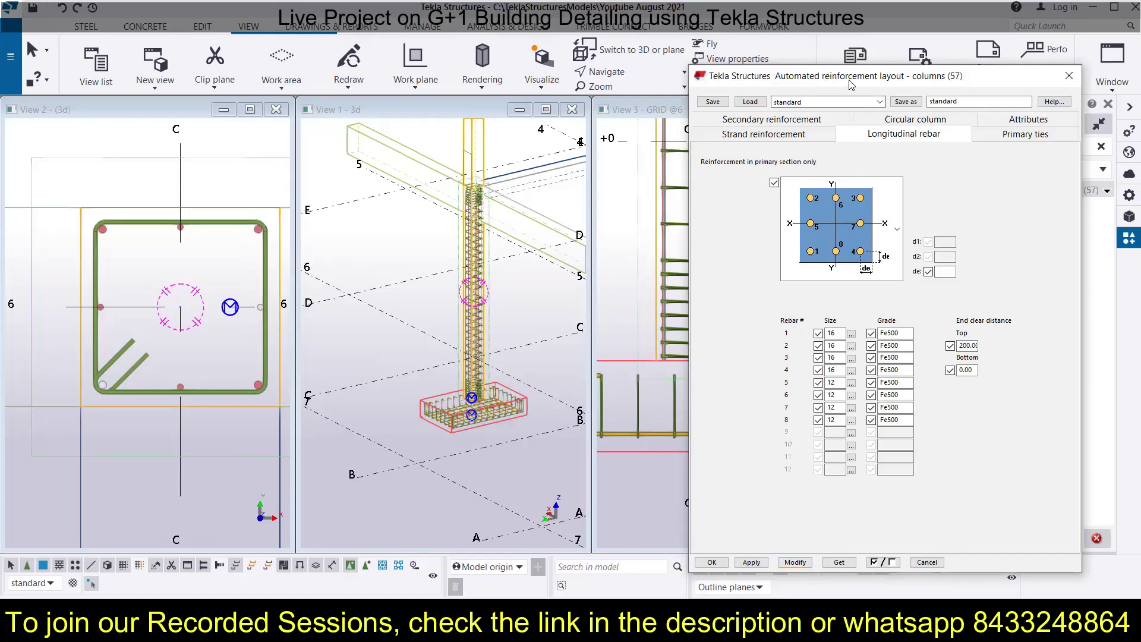
pyautogui.moveTo(879, 75); pyautogui.dragTo(975, 66)
pyautogui.scroll(5, 481, 212)
pyautogui.scroll(2, 482, 212)
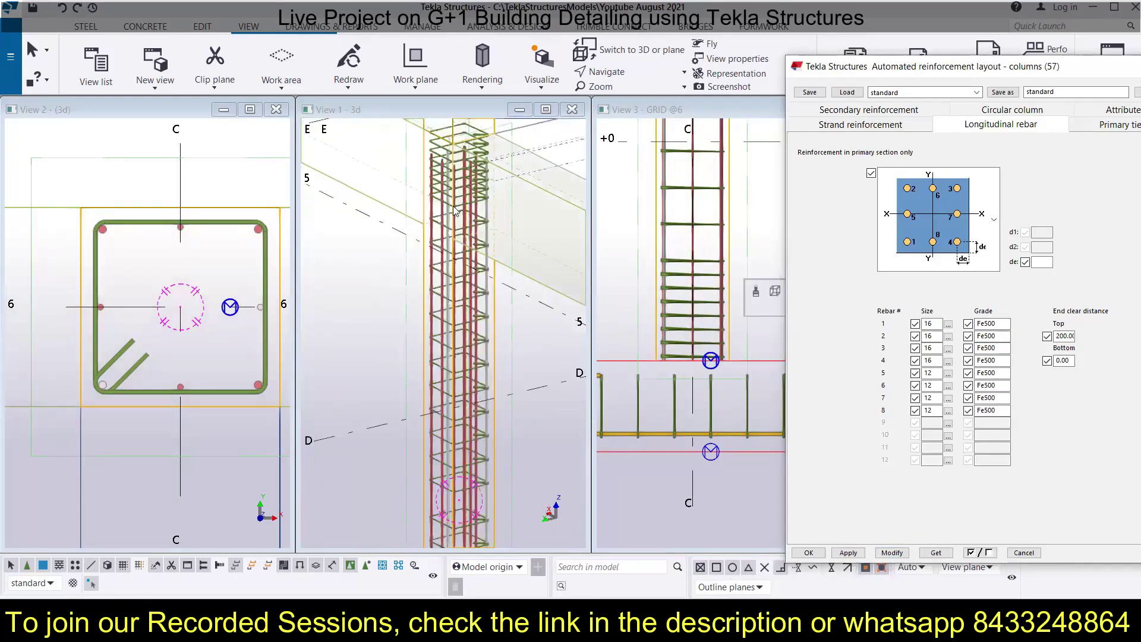
# Set the top end clear distance of the longitudinal rebars to -500 and apply it to the column
pyautogui.click(475, 297)
pyautogui.click(542, 369)
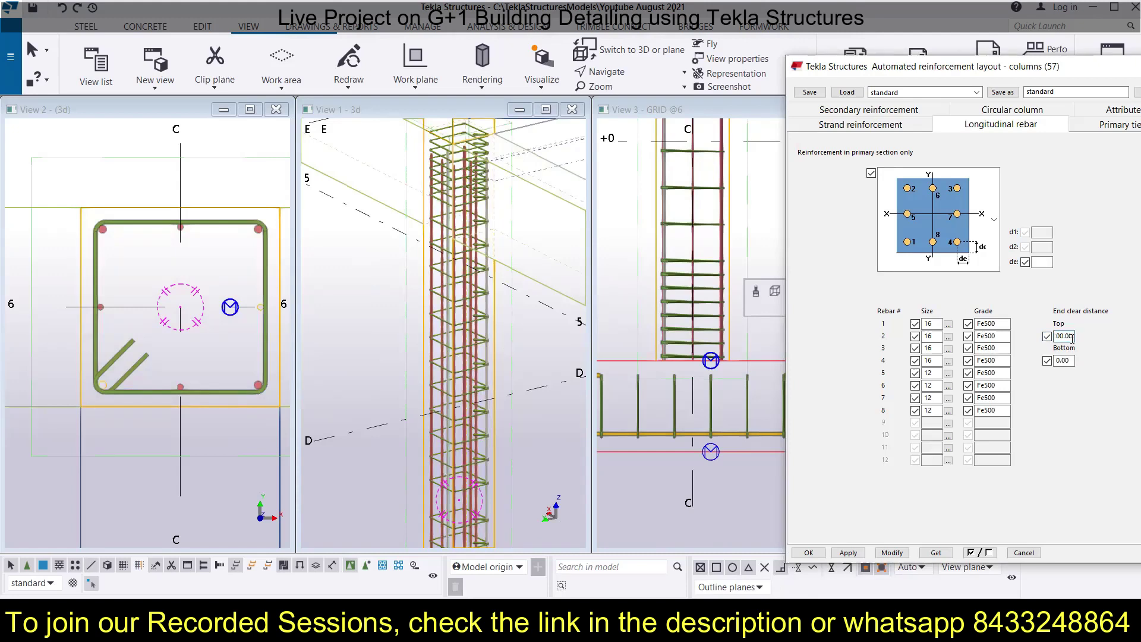
pyautogui.press('BackSpace')
pyautogui.press('BackSpace')
pyautogui.press('BackSpace')
pyautogui.press('BackSpace')
pyautogui.click(891, 552)
# Examine how far the longitudinal bars extend above the +5000 level and how the ties run down to the footing
pyautogui.scroll(-3, 511, 337)
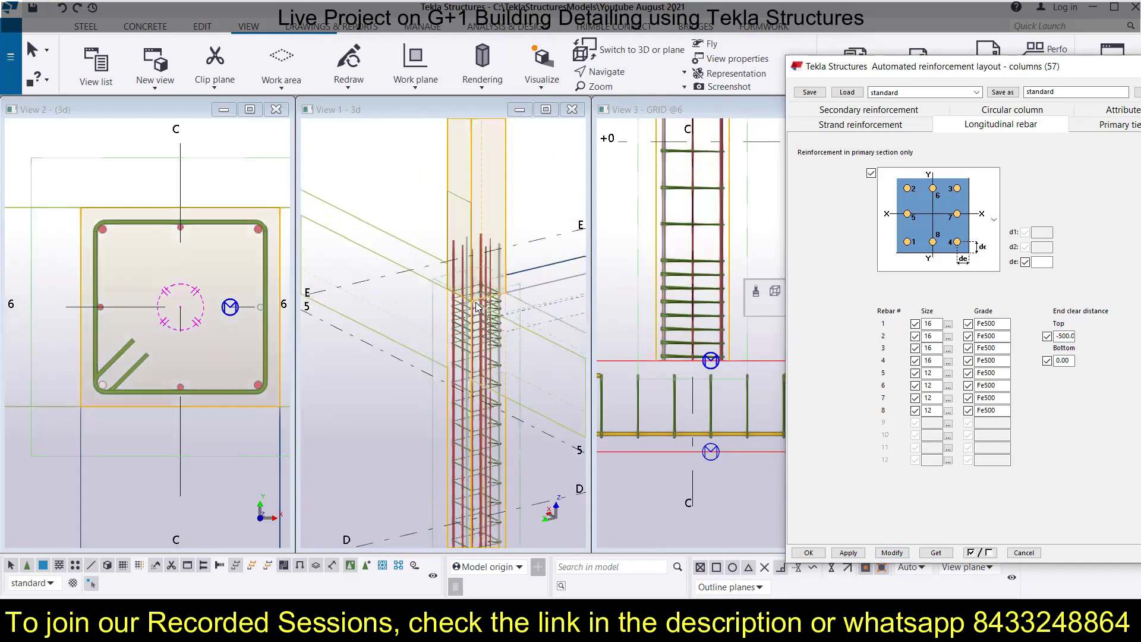
pyautogui.scroll(2, 447, 275)
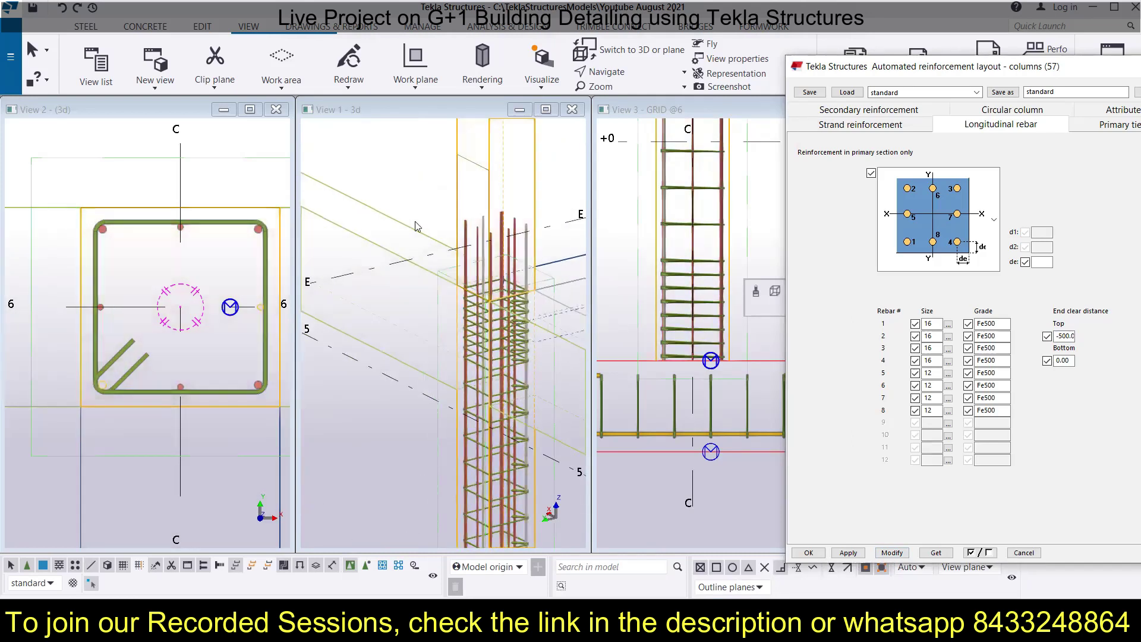
pyautogui.scroll(-2, 377, 255)
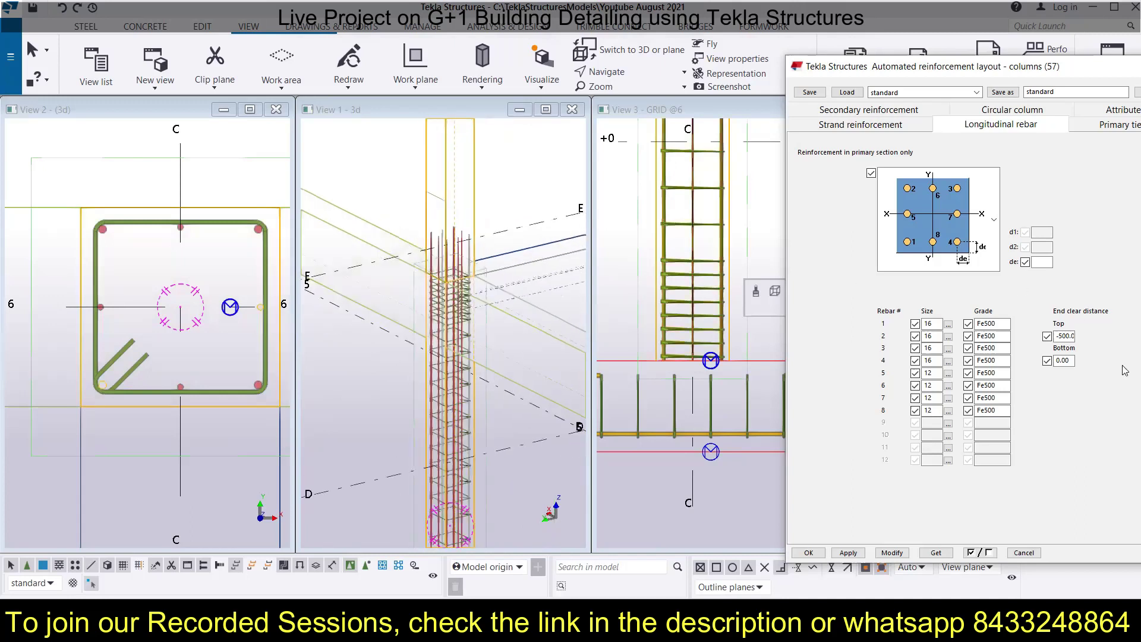
pyautogui.moveTo(992, 68); pyautogui.dragTo(941, 68)
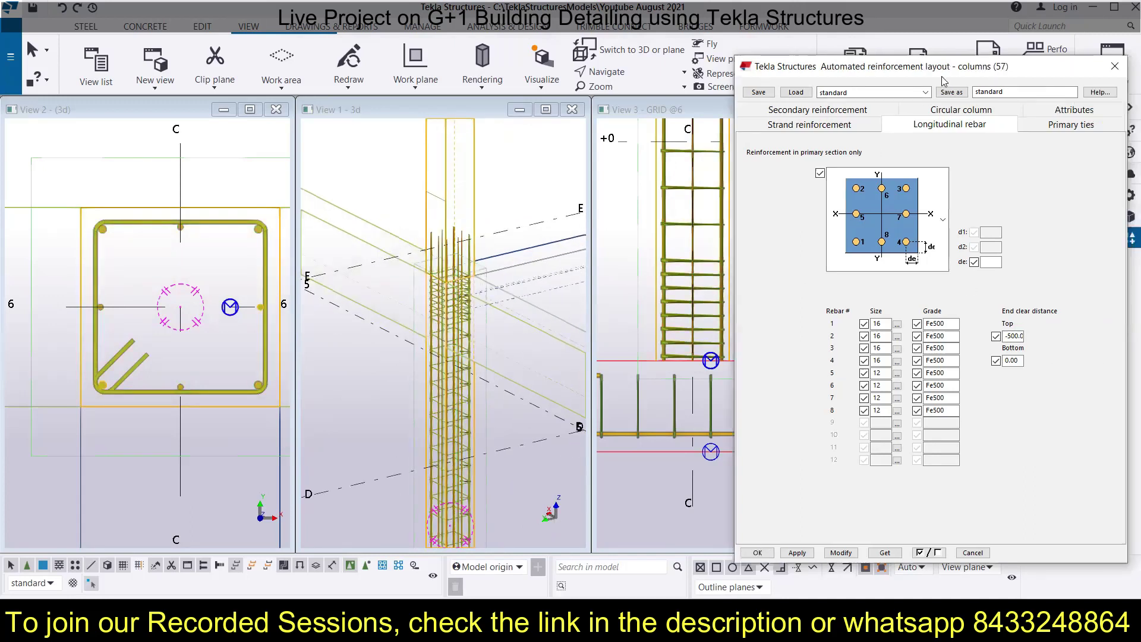
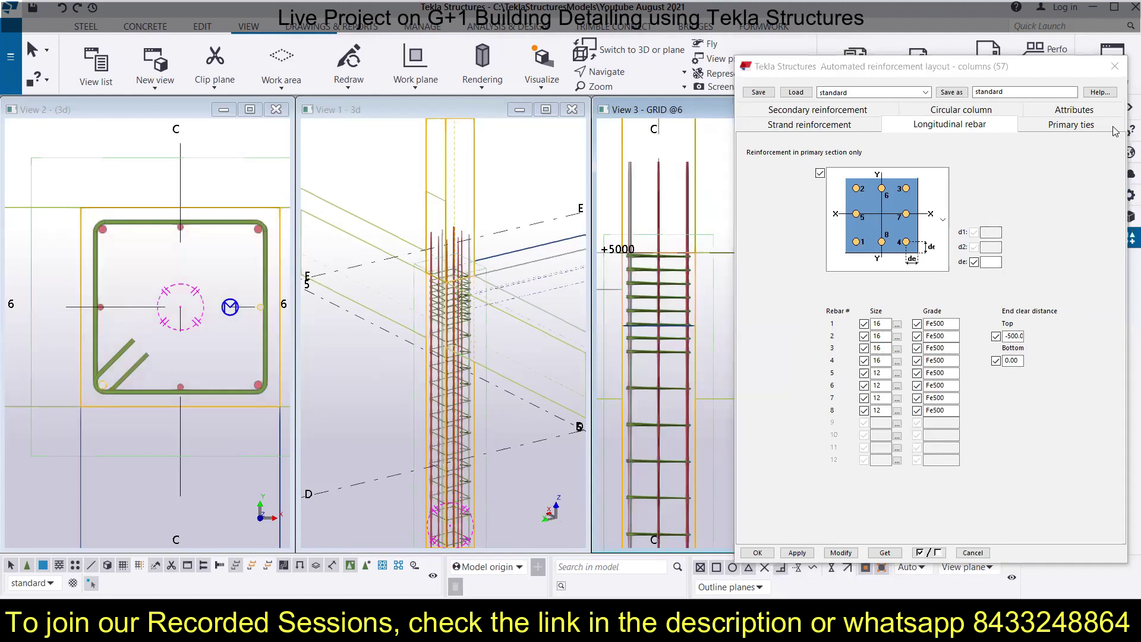
pyautogui.scroll(-5, 476, 333)
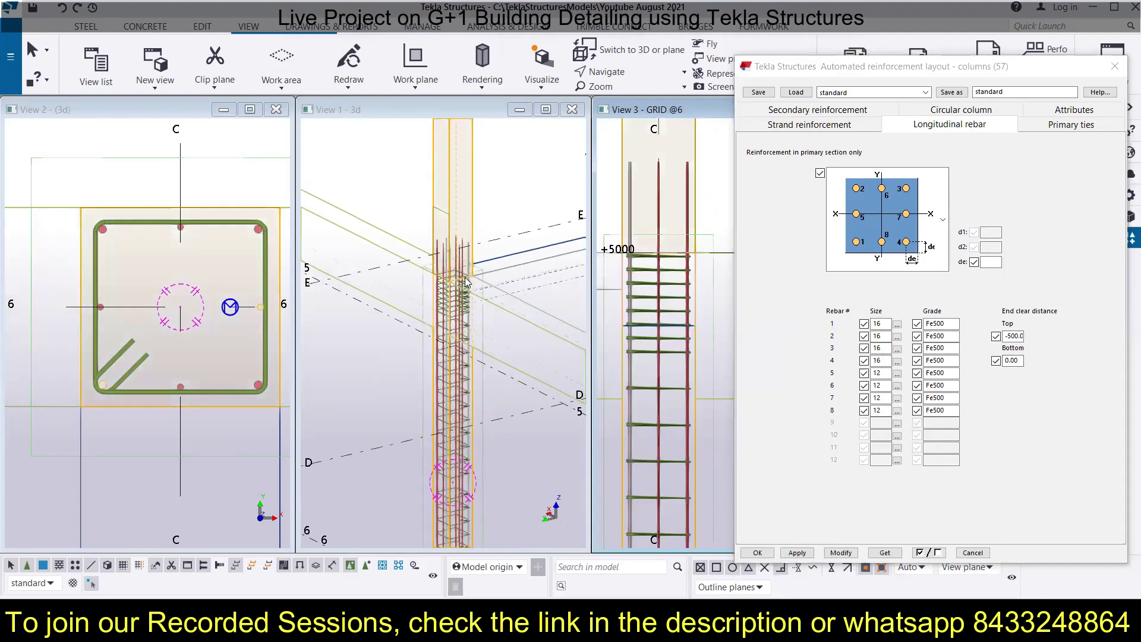
pyautogui.scroll(-4, 669, 252)
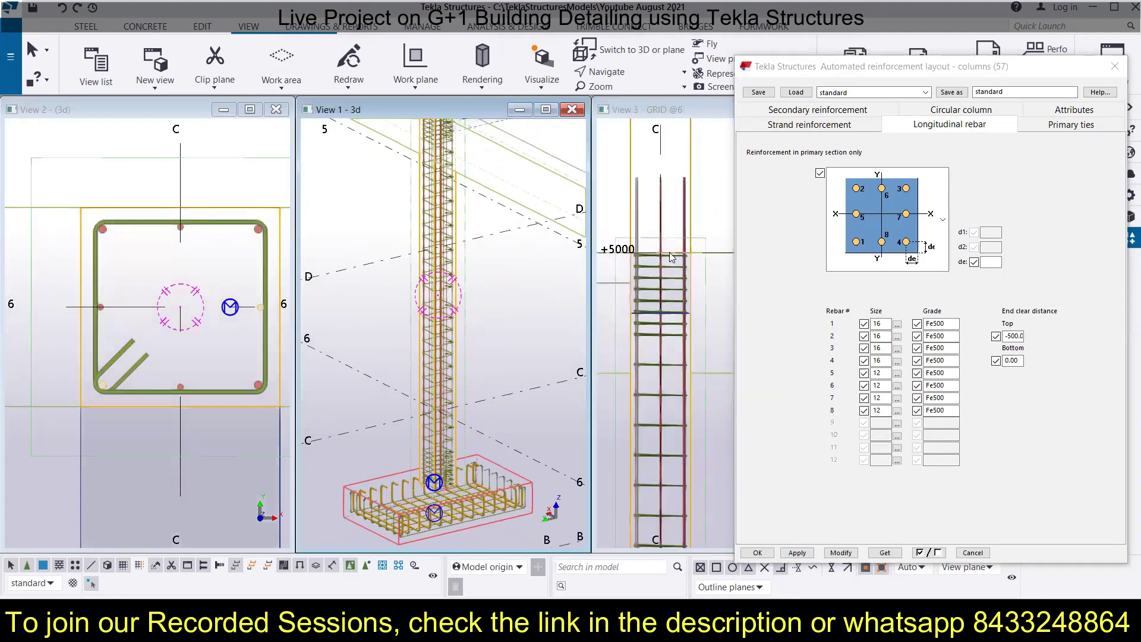
pyautogui.scroll(-3, 696, 391)
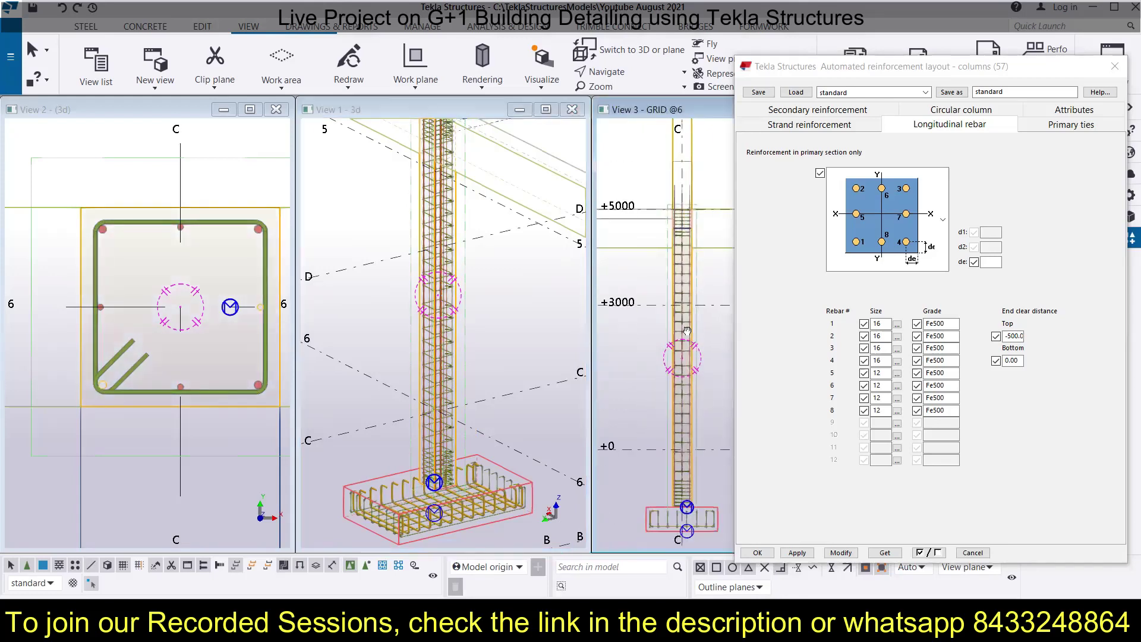
pyautogui.moveTo(686, 330); pyautogui.dragTo(682, 311, button='middle')
pyautogui.scroll(3, 683, 309)
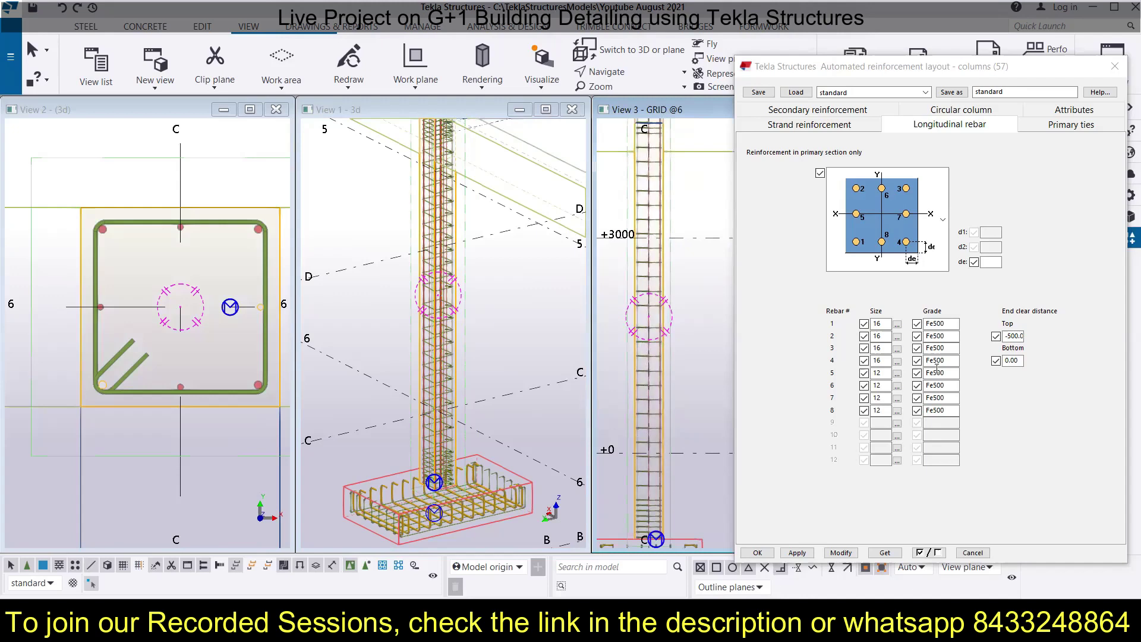
# Set the C1 cover of the primary ties to 40
pyautogui.click(1063, 128)
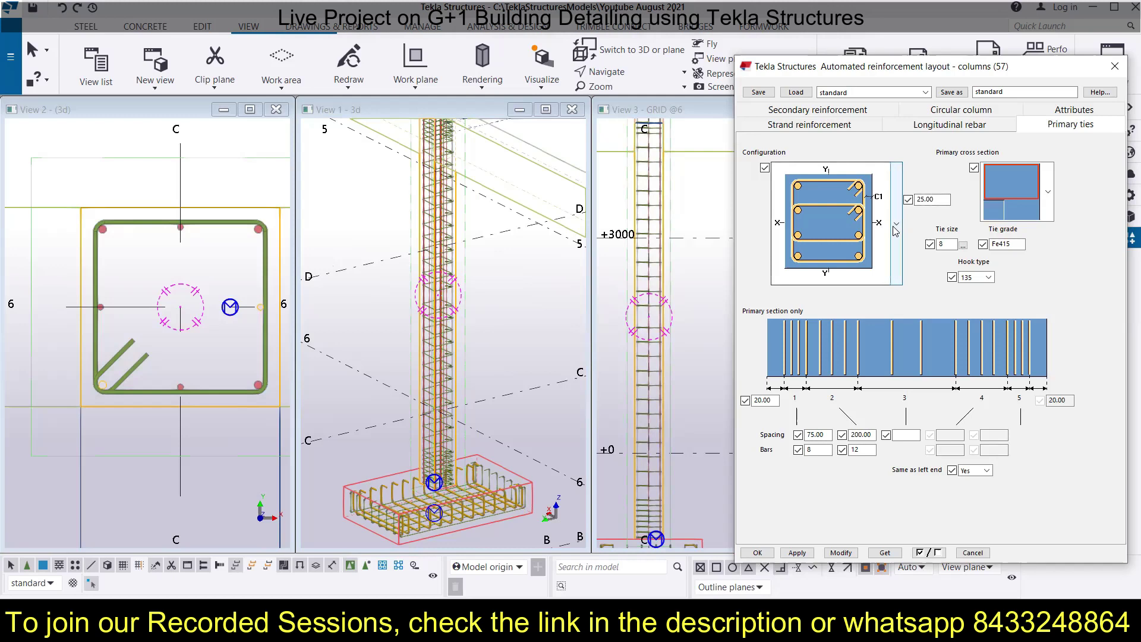
pyautogui.doubleClick(927, 199)
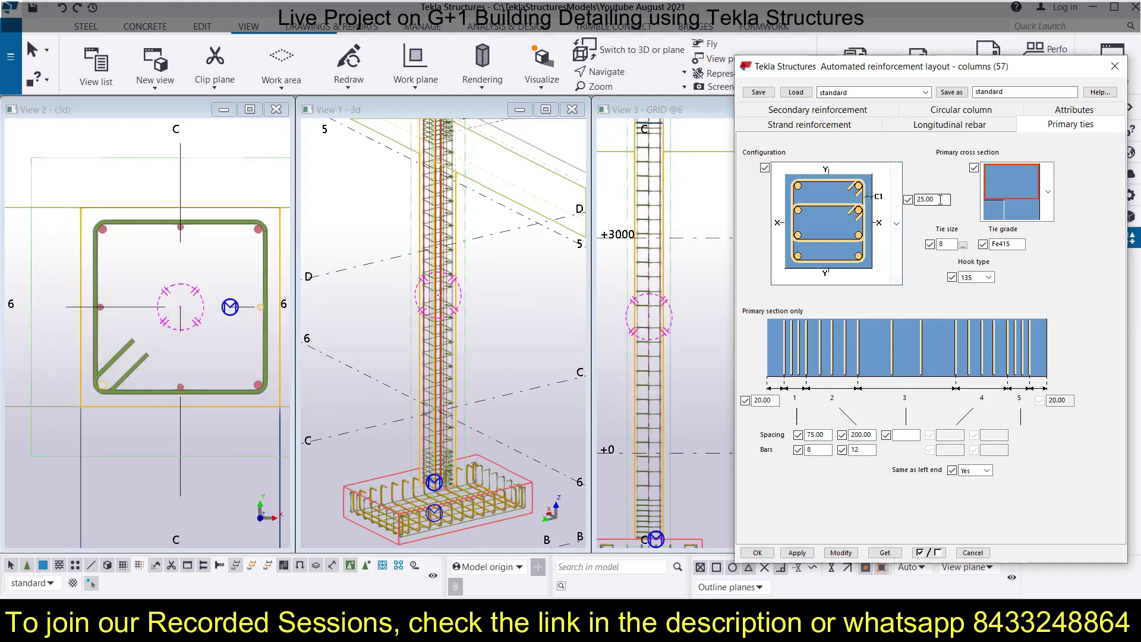
pyautogui.write('40')
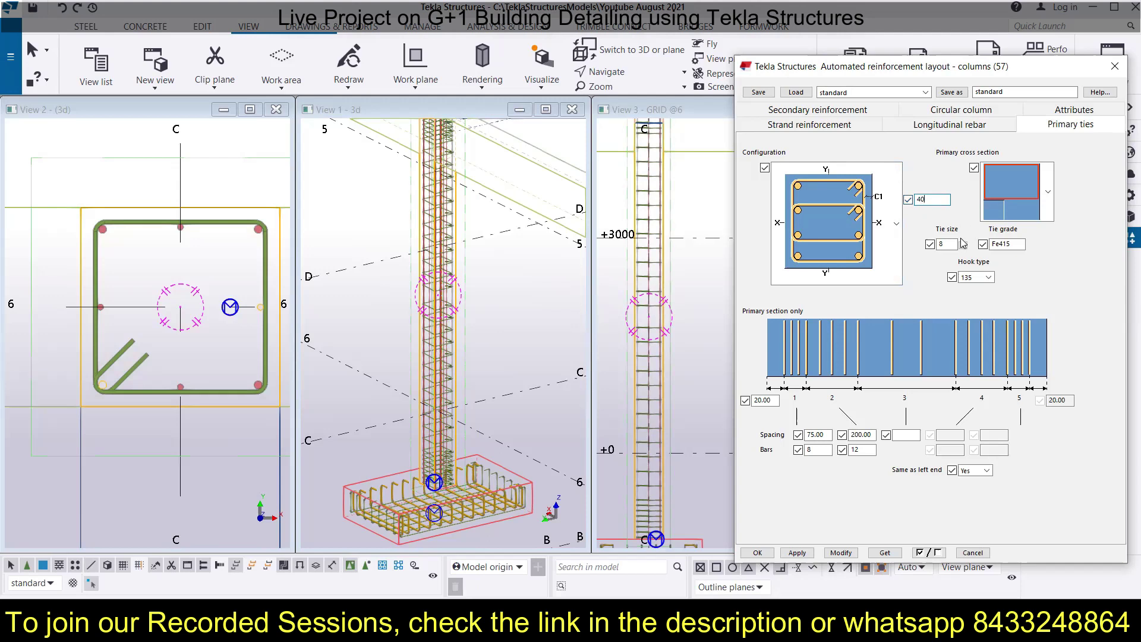
# Check the transverse reinforcement in the column schedule and choose the size 8 Fe500 tie/stirrup bar for the primary ties
pyautogui.click(619, 628)
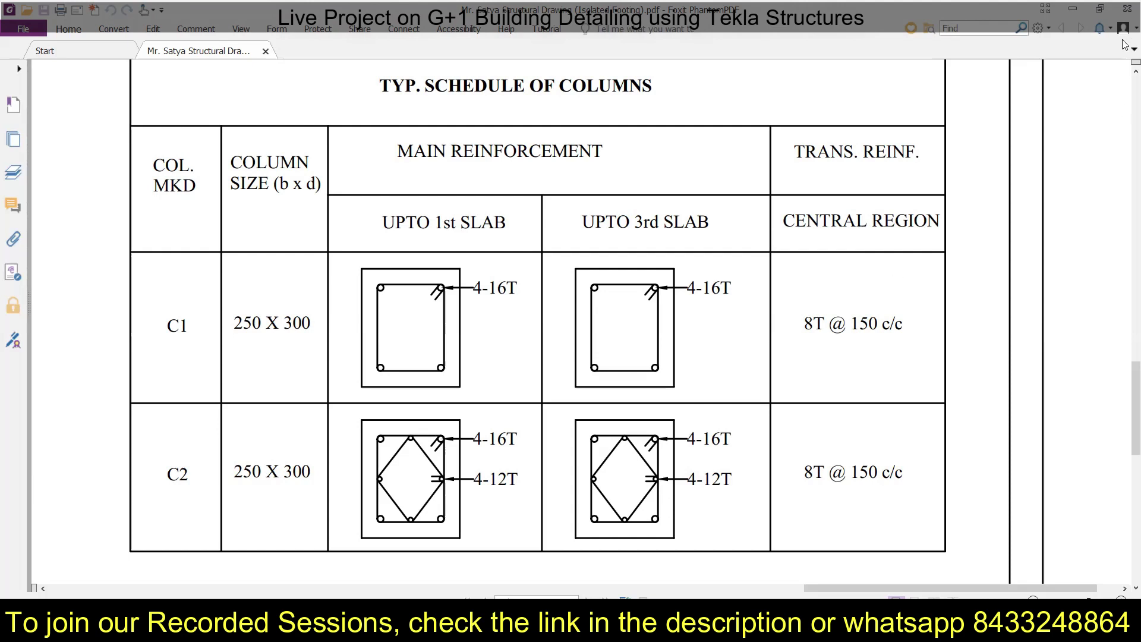
pyautogui.click(1073, 8)
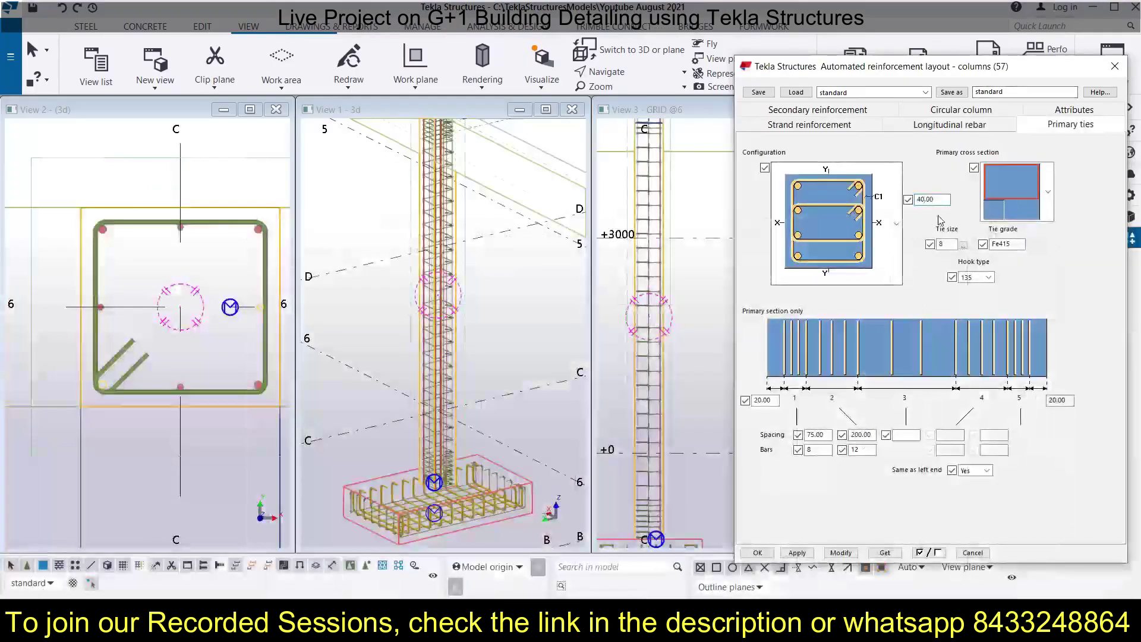
pyautogui.click(962, 245)
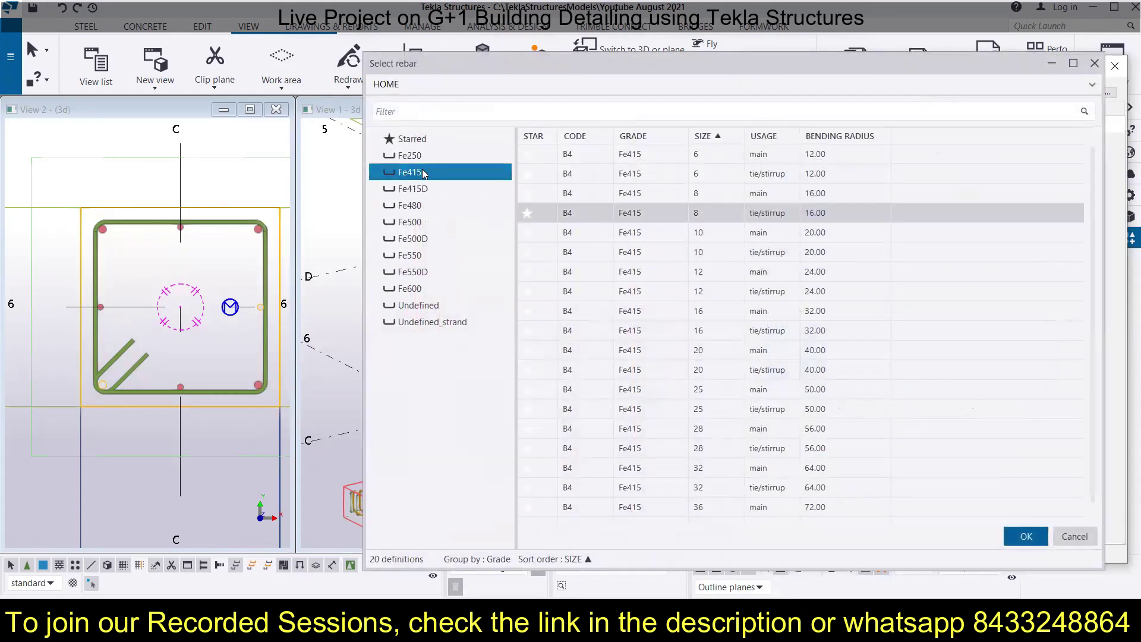
pyautogui.click(429, 223)
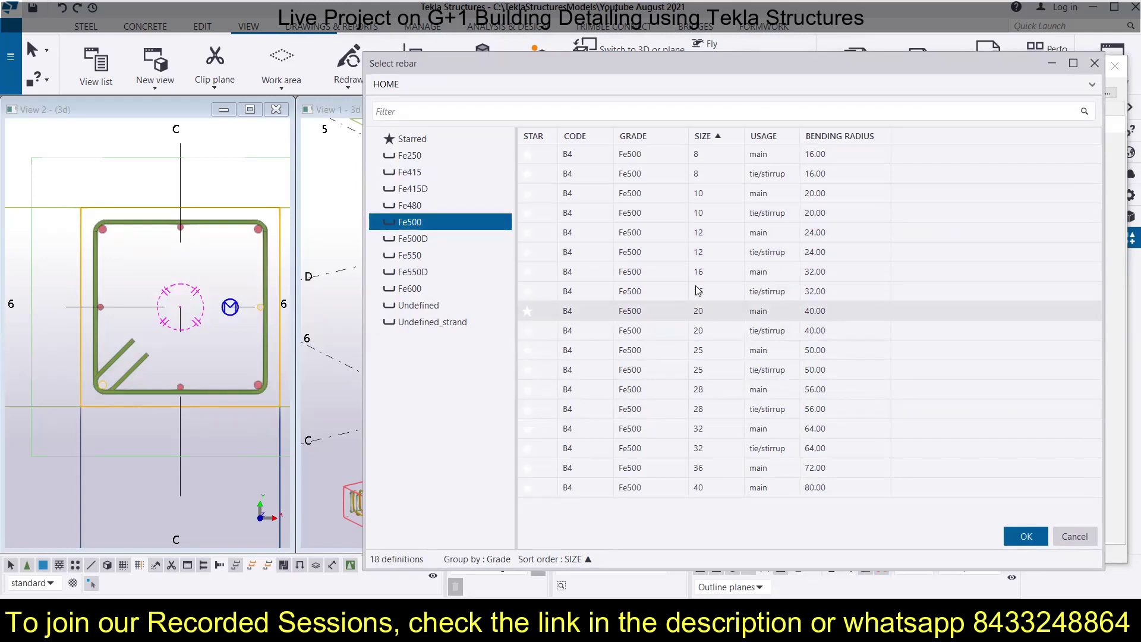
pyautogui.moveTo(700, 186); pyautogui.dragTo(699, 173)
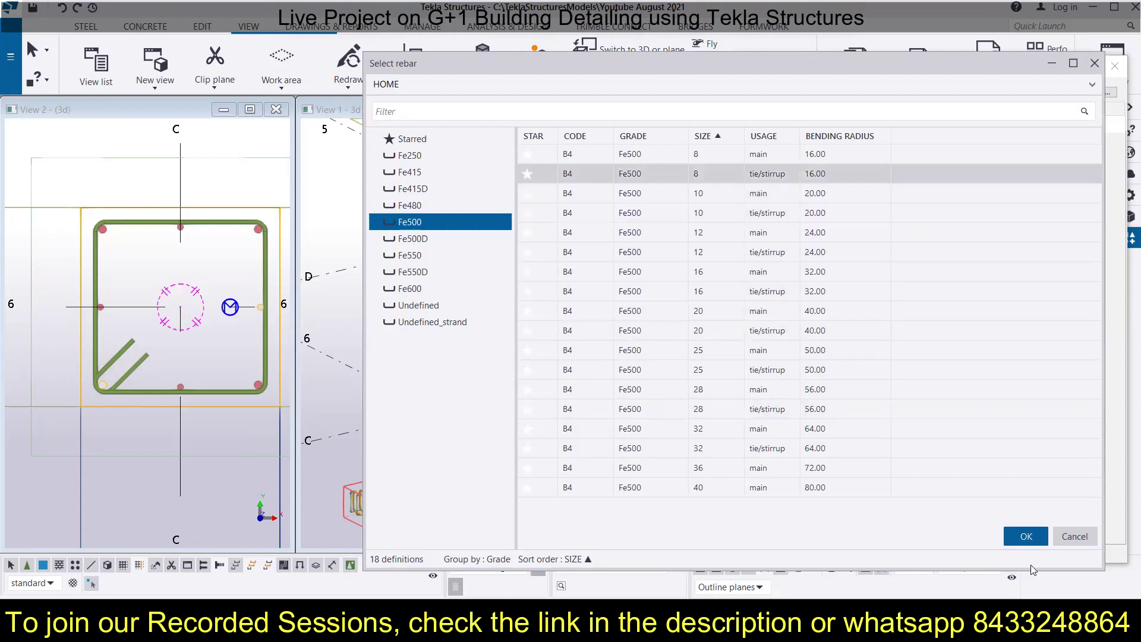
pyautogui.click(1025, 536)
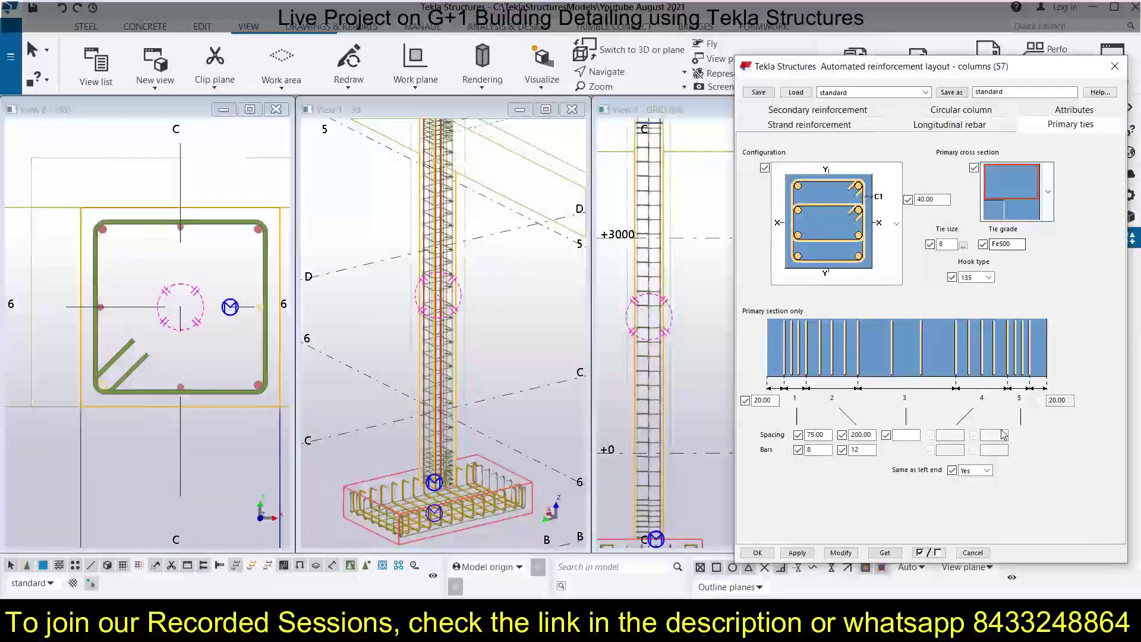
# Keep the 135 hook type for the primary ties and apply the tie settings to the column
pyautogui.click(988, 278)
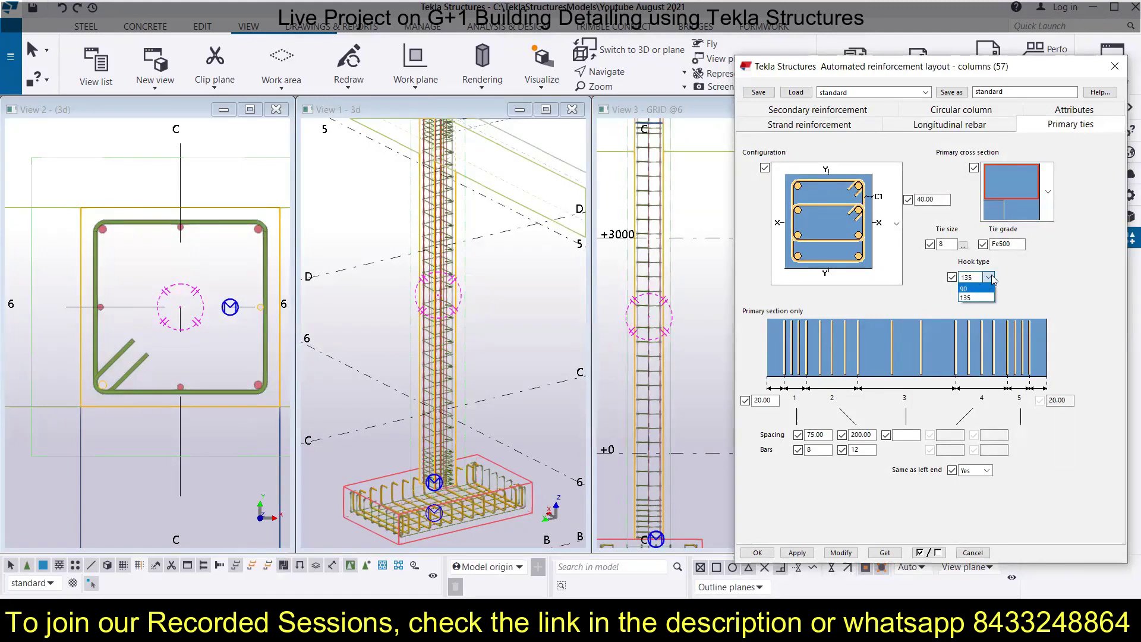
pyautogui.click(989, 277)
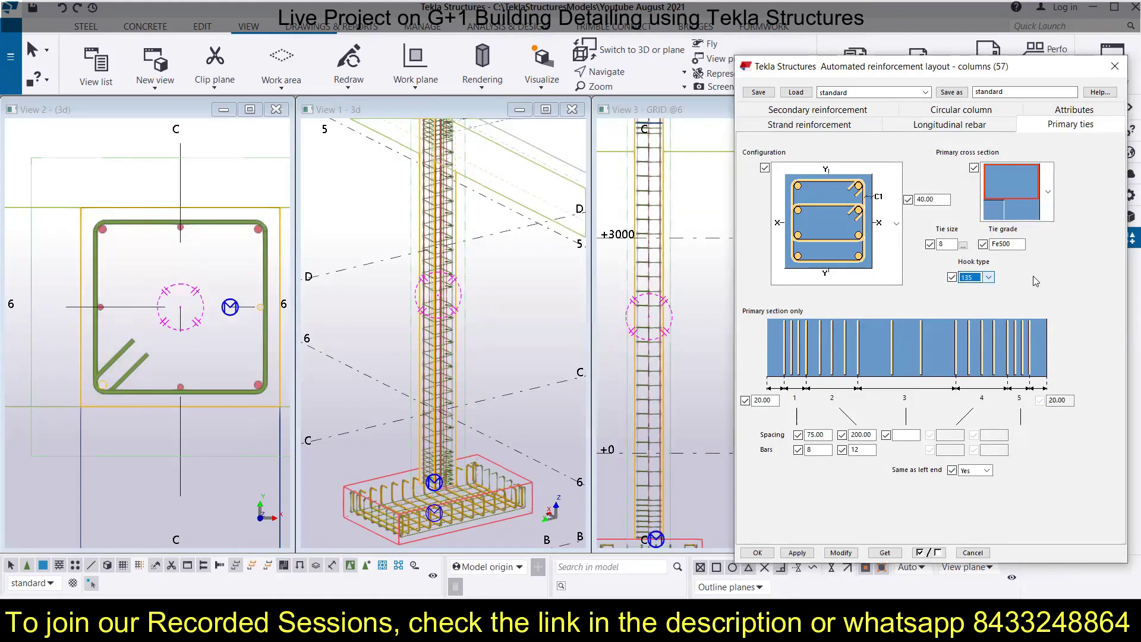
pyautogui.click(840, 553)
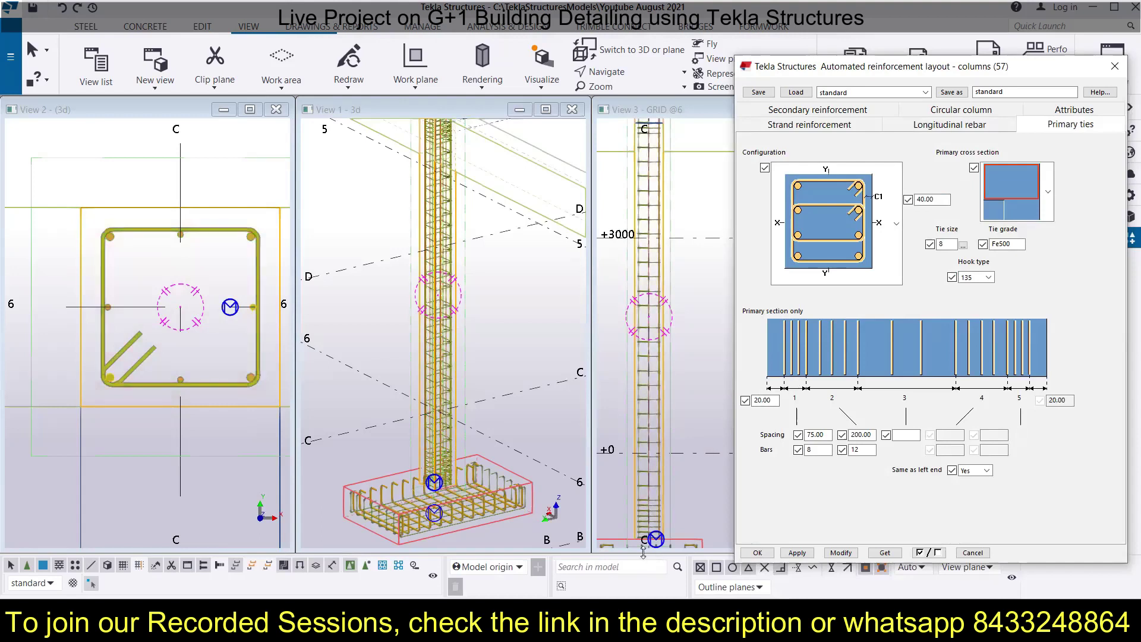
# Set the distance from the column's base to the first primary tie to 100
pyautogui.scroll(3, 630, 536)
pyautogui.scroll(3, 648, 429)
pyautogui.moveTo(647, 431); pyautogui.dragTo(657, 451, button='middle')
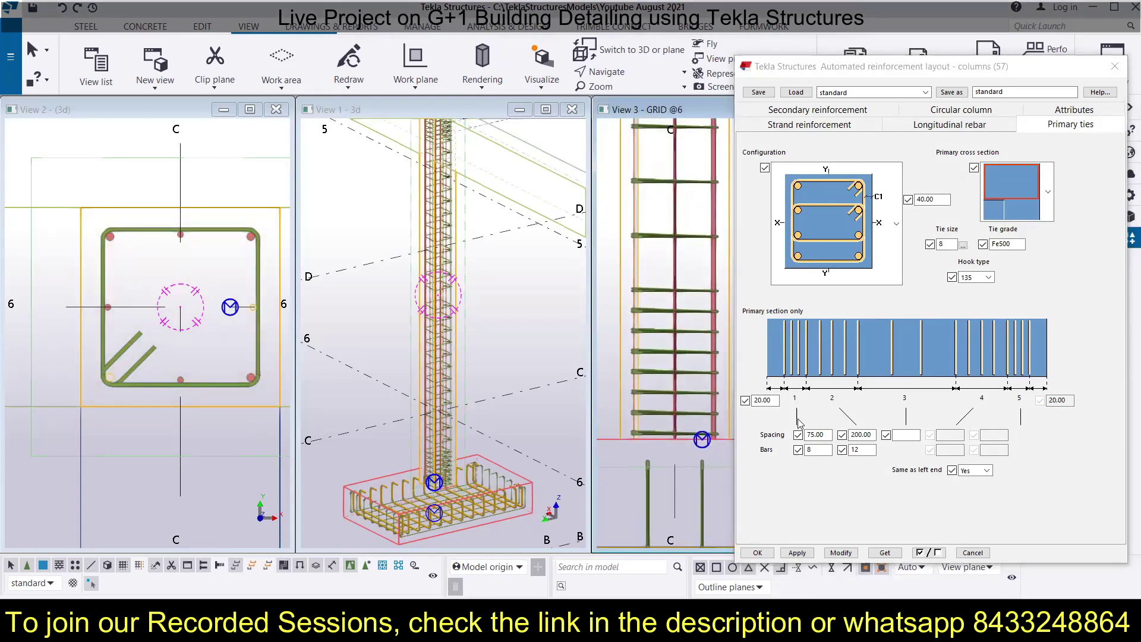
pyautogui.click(762, 400)
pyautogui.doubleClick(771, 400)
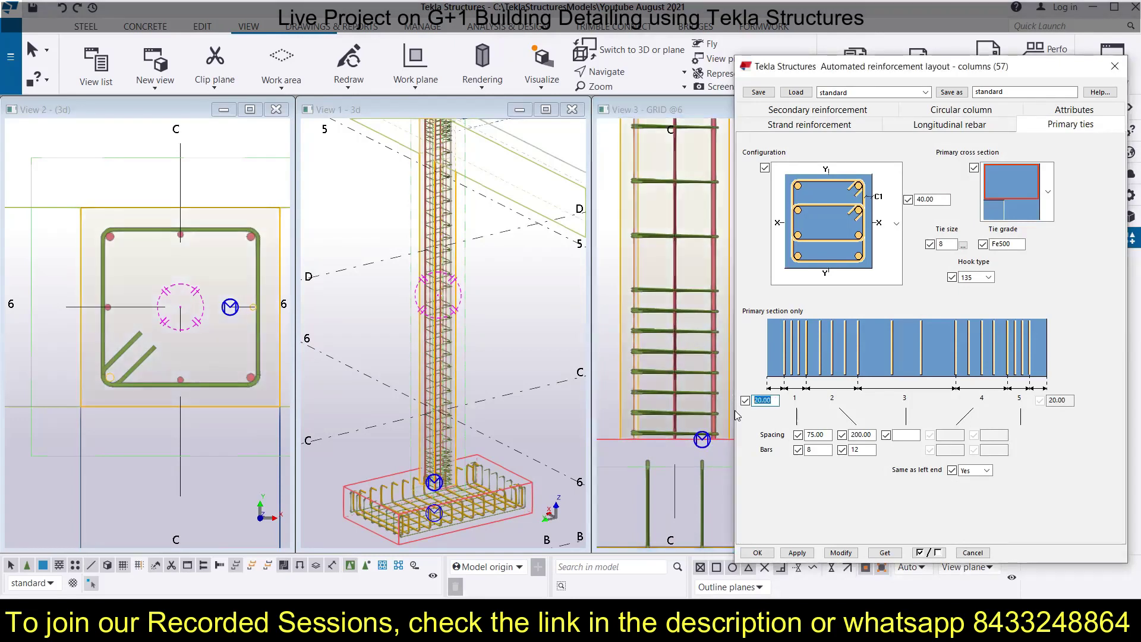
pyautogui.write('1')
# Set the primary tie spacing to 125 in zone 1 and 150 in zone 2, and apply it to the column
pyautogui.doubleClick(810, 434)
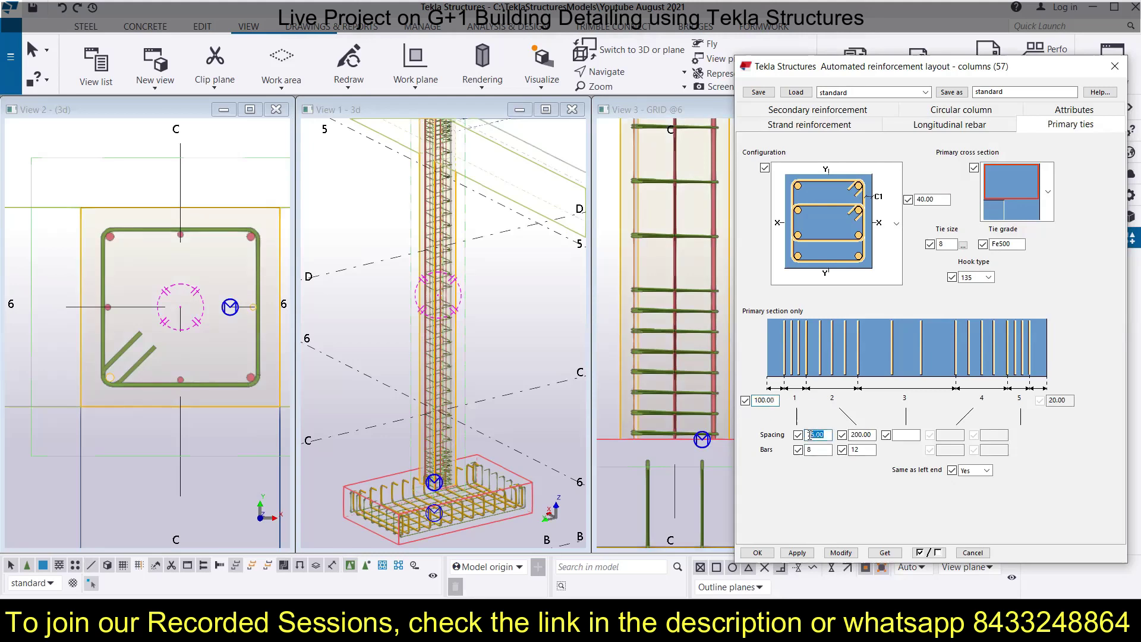
pyautogui.moveTo(827, 434); pyautogui.dragTo(791, 437)
pyautogui.write('125')
pyautogui.press('Tab')
pyautogui.write('100')
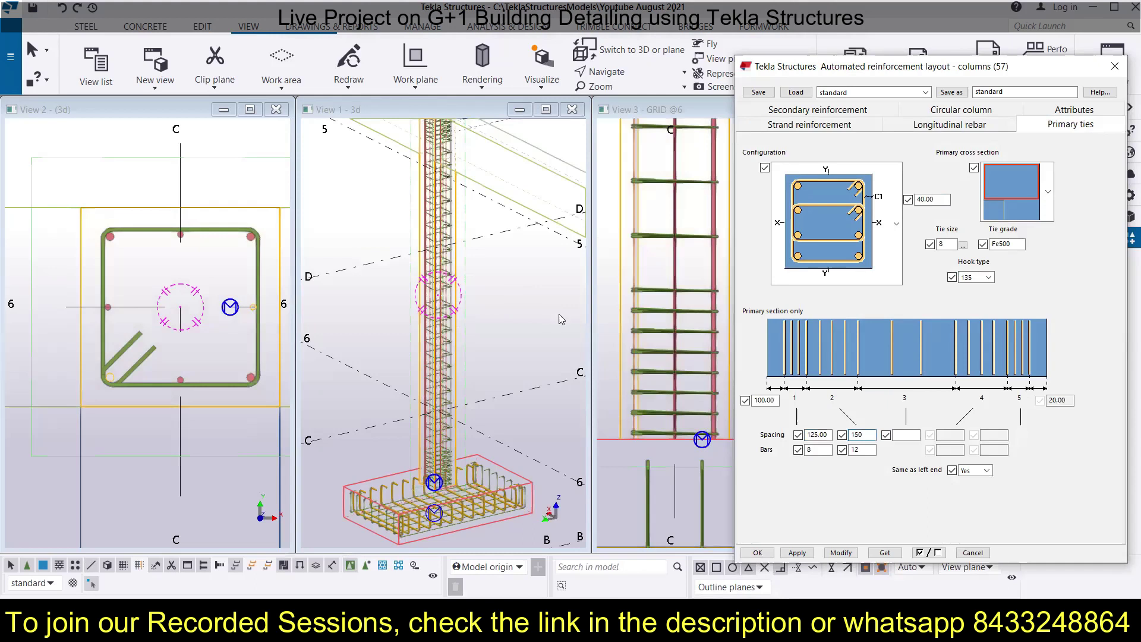
pyautogui.scroll(-4, 632, 296)
pyautogui.scroll(-4, 631, 299)
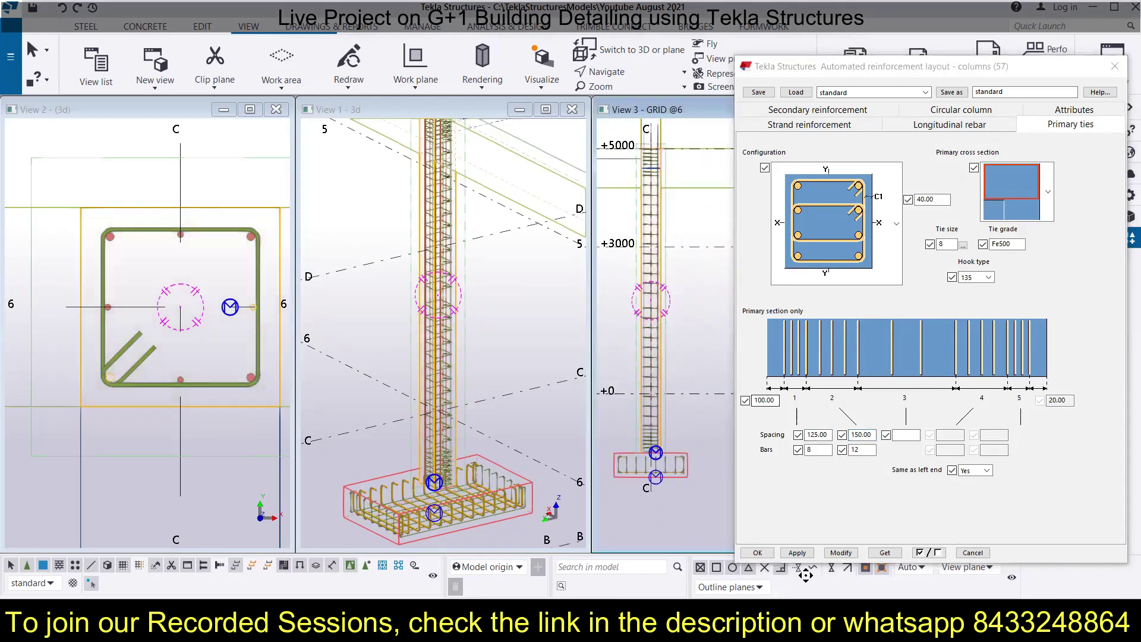
pyautogui.click(848, 553)
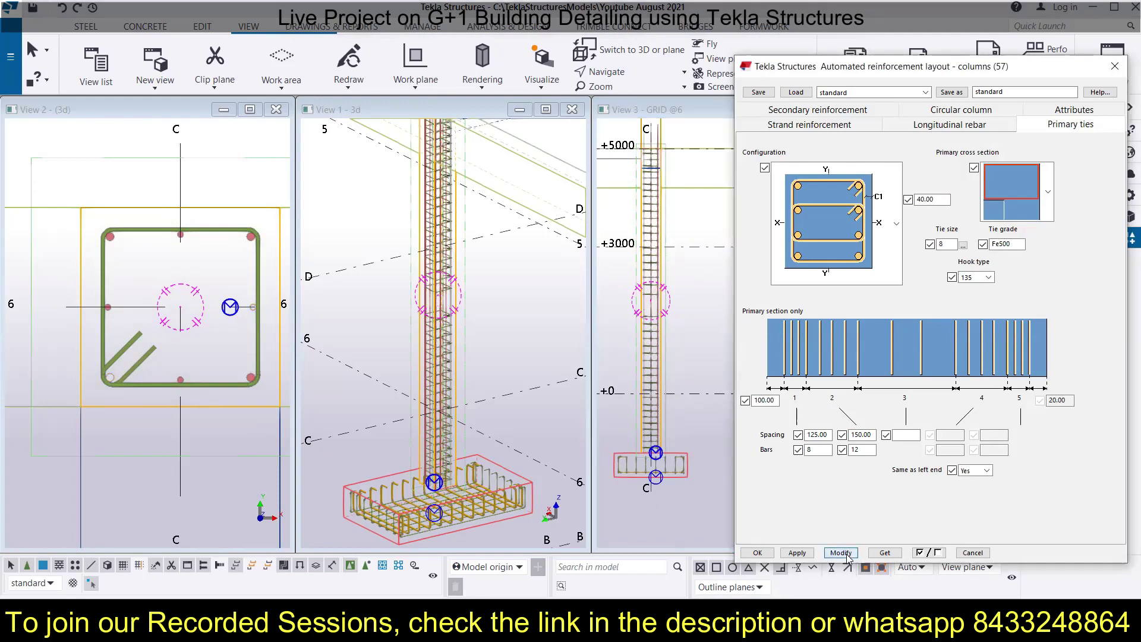
# Set the number of ties in zone 1 to 4 and apply it to the column
pyautogui.click(633, 448)
pyautogui.moveTo(820, 450); pyautogui.dragTo(801, 452)
pyautogui.click(840, 552)
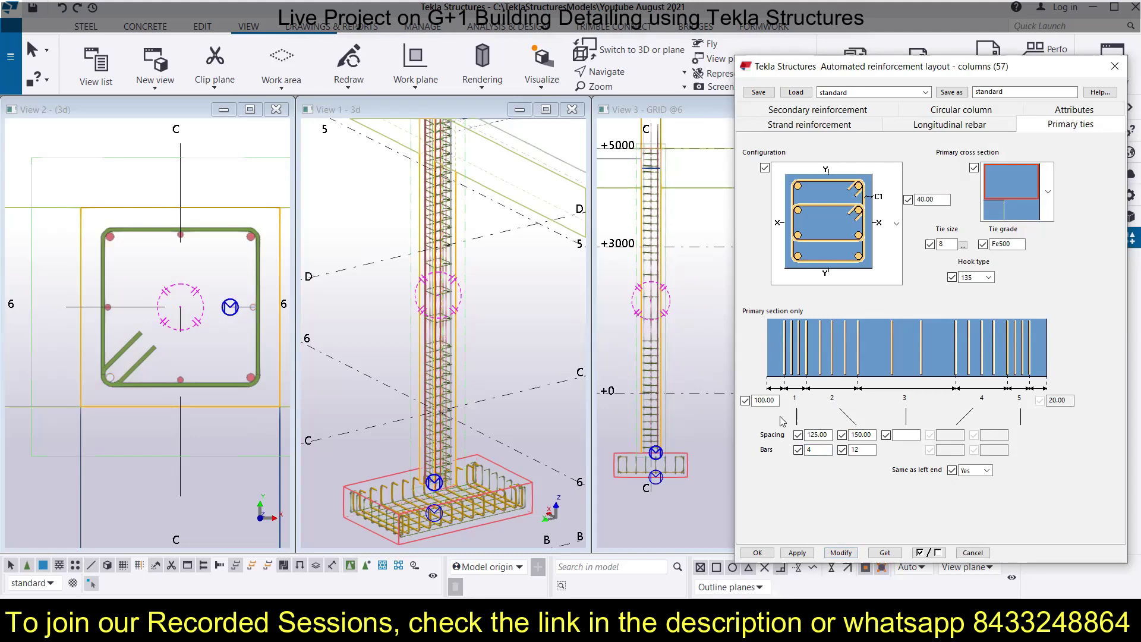
# Disable Same as left end, space tie zones 3 and 4 at 150 and zone 5 at 125, and set the far-end distance to 100, clearing bar counts
pyautogui.click(886, 435)
pyautogui.click(840, 553)
pyautogui.click(986, 469)
pyautogui.click(966, 484)
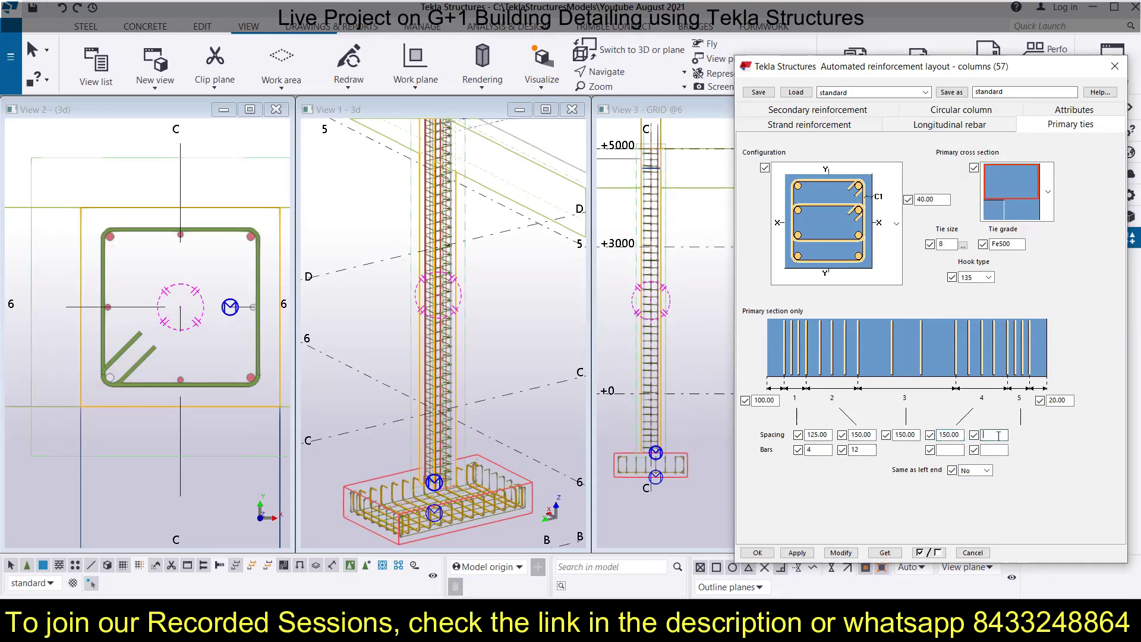
pyautogui.click(840, 553)
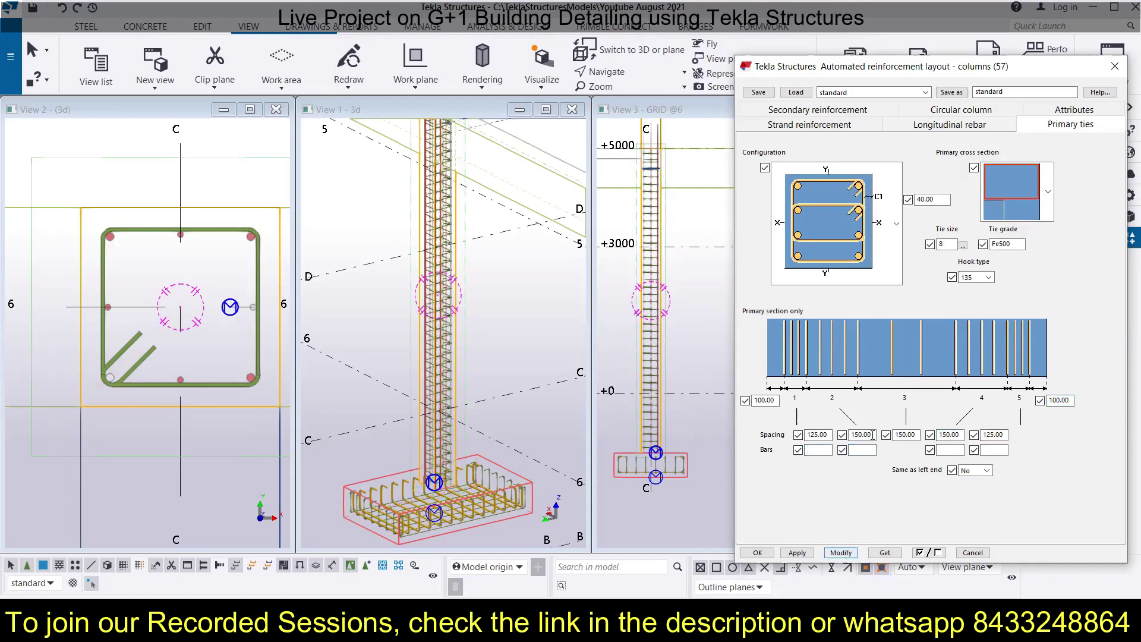
# Set the number of primary ties in zones 1 and 5 to 8 each
pyautogui.click(825, 450)
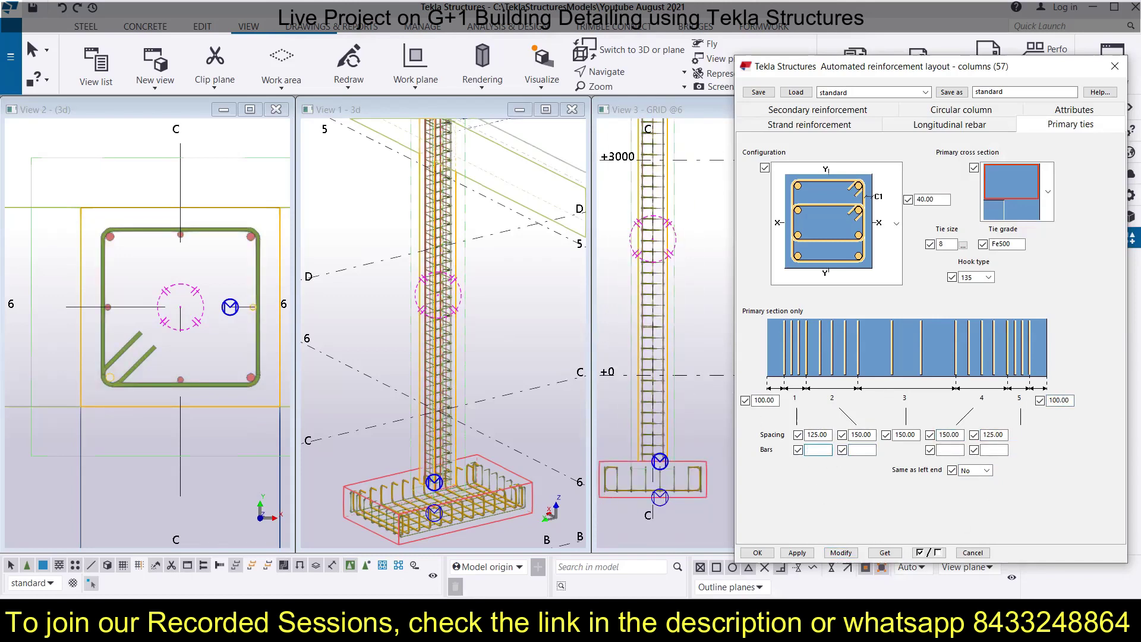
pyautogui.write('8')
pyautogui.scroll(-3, 636, 357)
pyautogui.click(636, 377)
# Set the primary tie spacing in zones 2, 3 and 4 to 200 and apply it to the column
pyautogui.doubleClick(861, 434)
pyautogui.write('200')
pyautogui.press('Tab')
pyautogui.write('200')
pyautogui.press('Tab')
pyautogui.write('200')
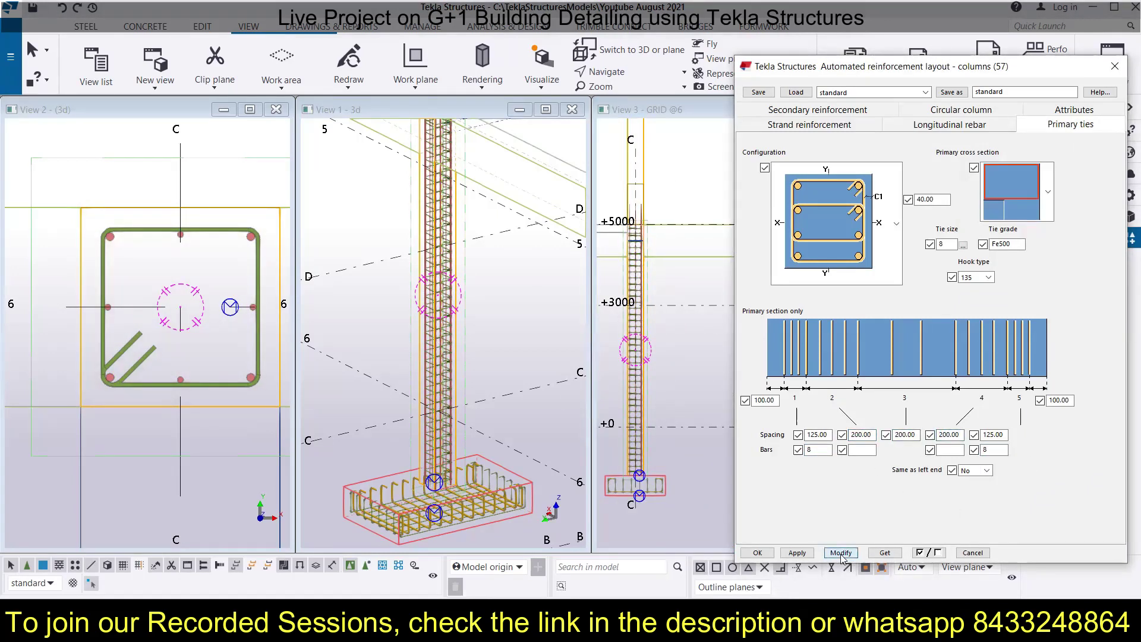
pyautogui.click(841, 553)
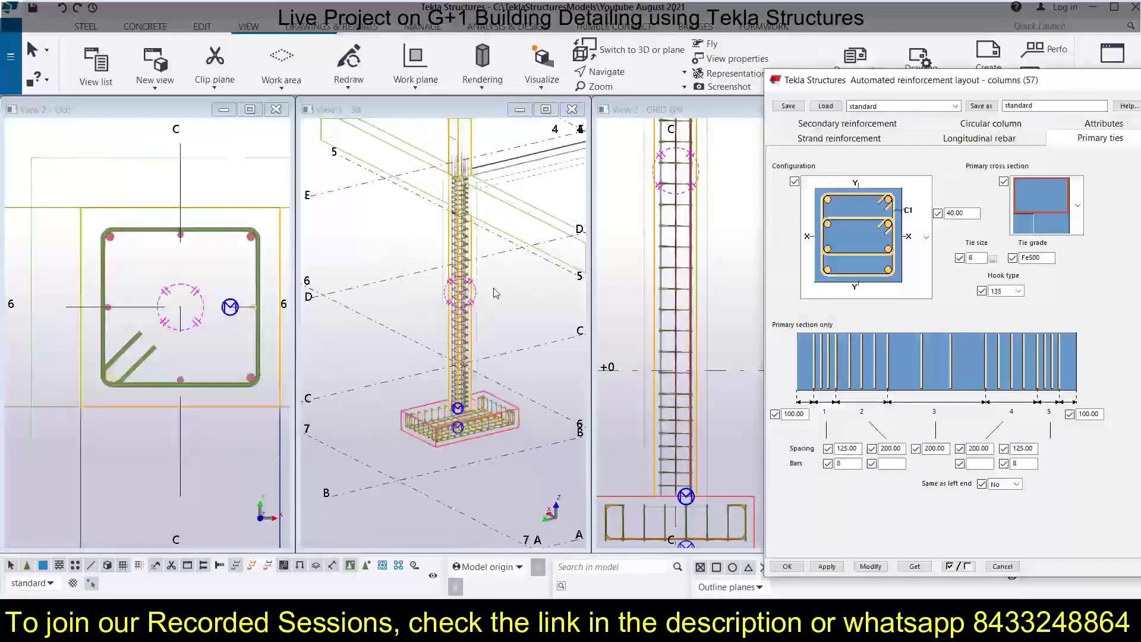
# Set the primary tie spacing in the middle zones 2, 3 and 4 to 150 and apply the settings
pyautogui.doubleClick(878, 448)
pyautogui.write('150')
pyautogui.doubleClick(946, 449)
pyautogui.write('150')
pyautogui.doubleClick(978, 449)
pyautogui.write('1')
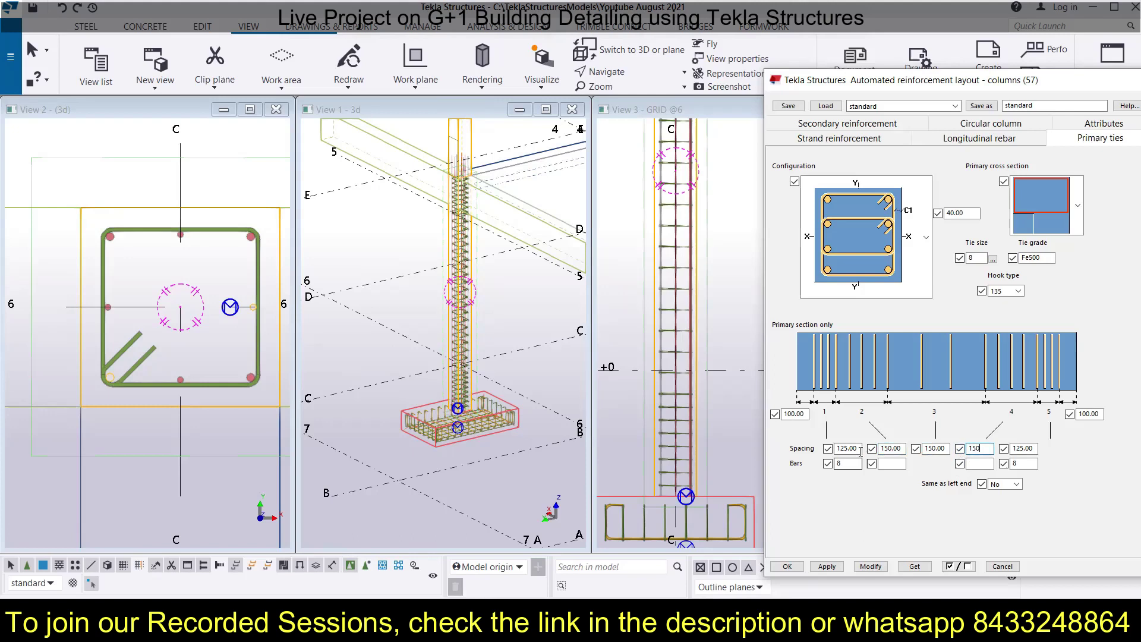
pyautogui.click(826, 567)
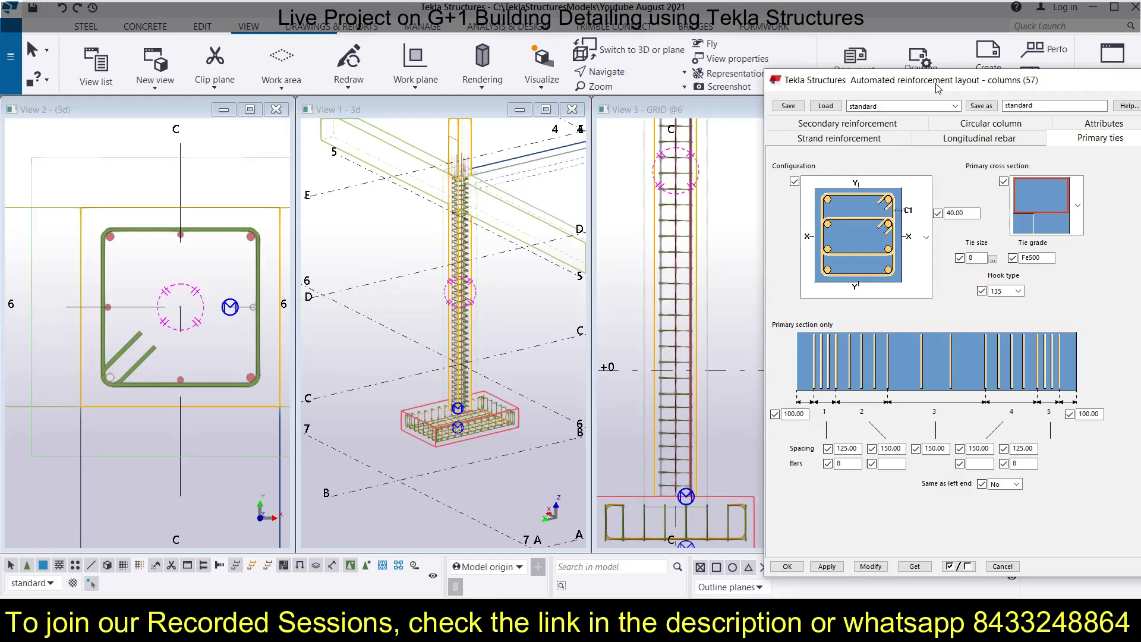
# Review the secondary reinforcement settings and the prefix, numbering, name and class attributes of the column's reinforcement
pyautogui.moveTo(938, 87); pyautogui.dragTo(896, 87)
pyautogui.click(818, 124)
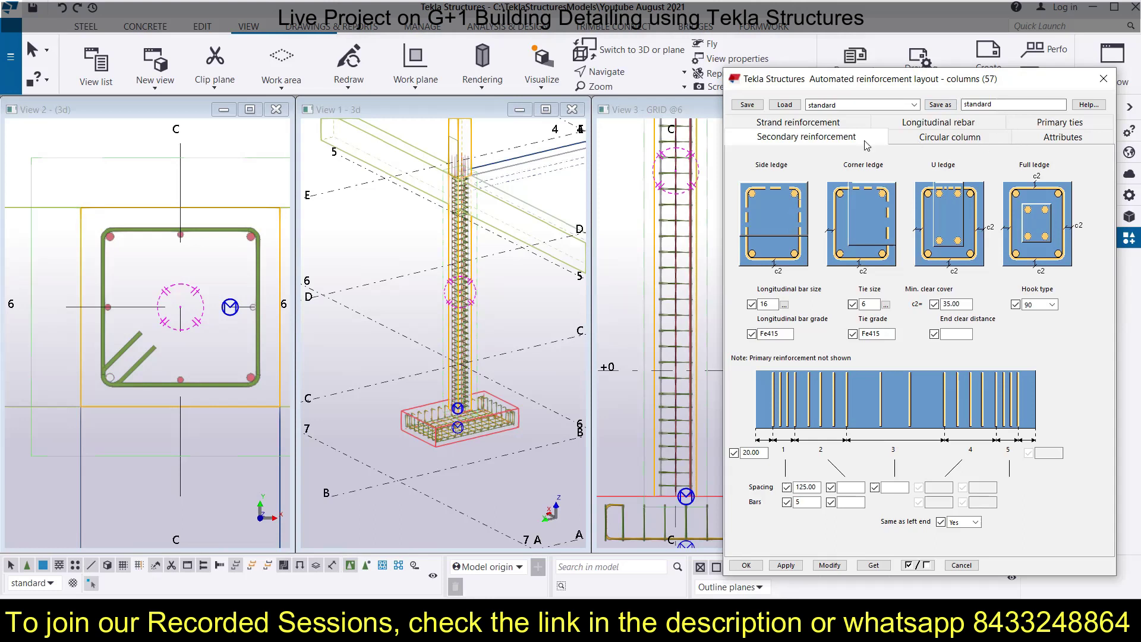
pyautogui.click(1051, 142)
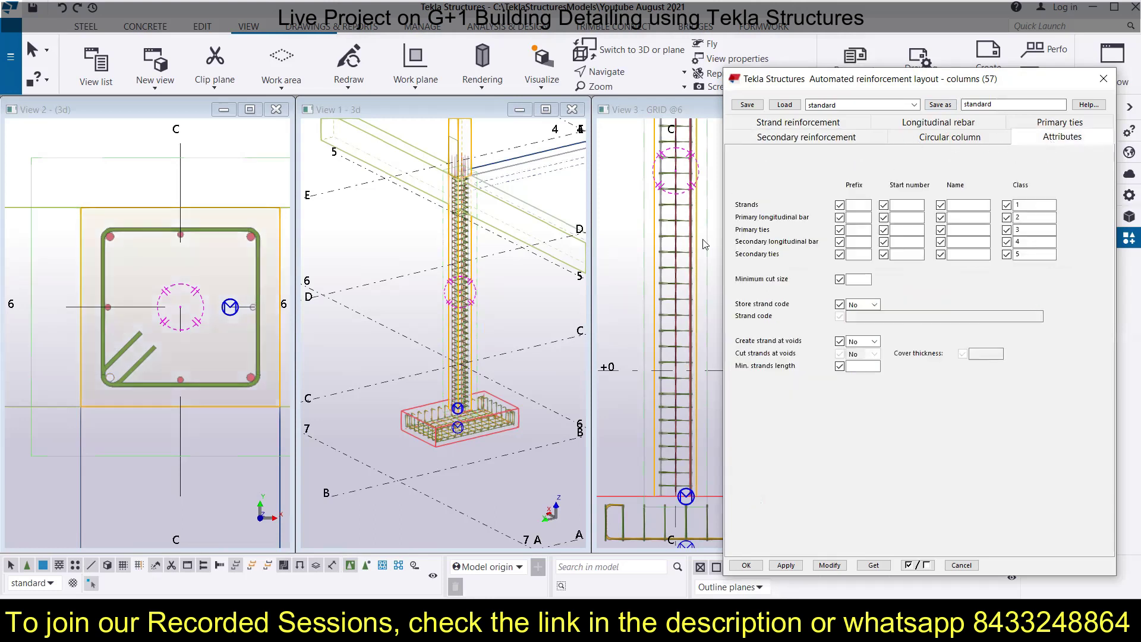